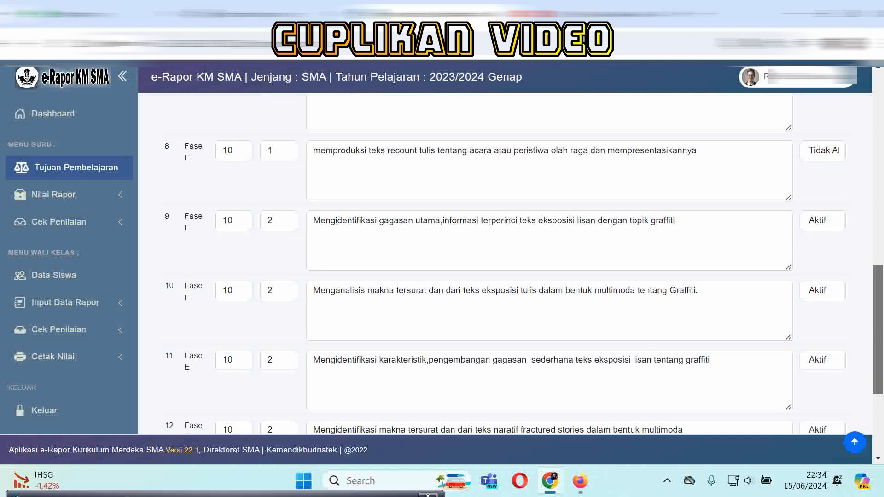
{"action": "left_click_drag", "start_coordinate": [878, 330], "coordinate": [878, 149]}
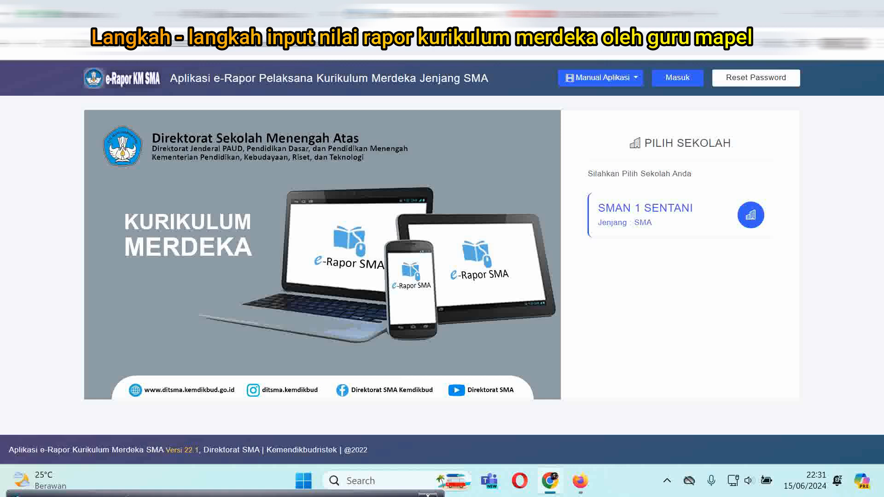
Choose SMAN 1 SENTANI as the school on the start page.
{"action": "left_click", "coordinate": [645, 208]}
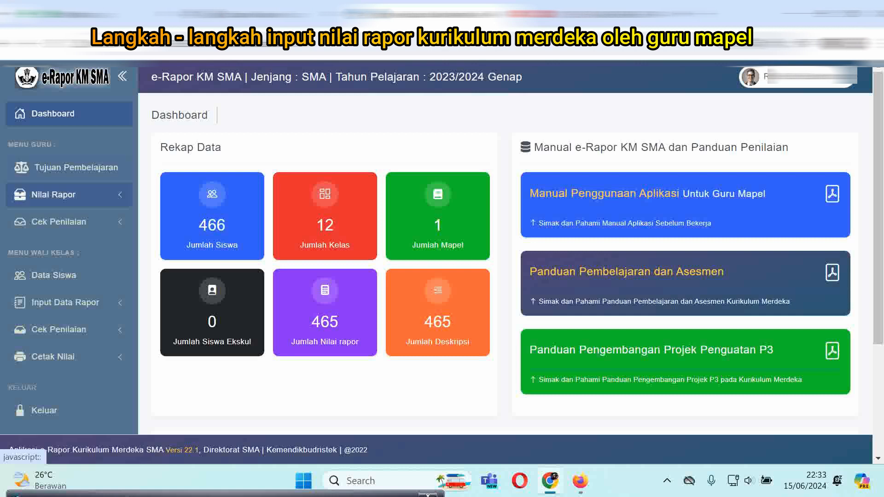
{"action": "left_click", "coordinate": [53, 195]}
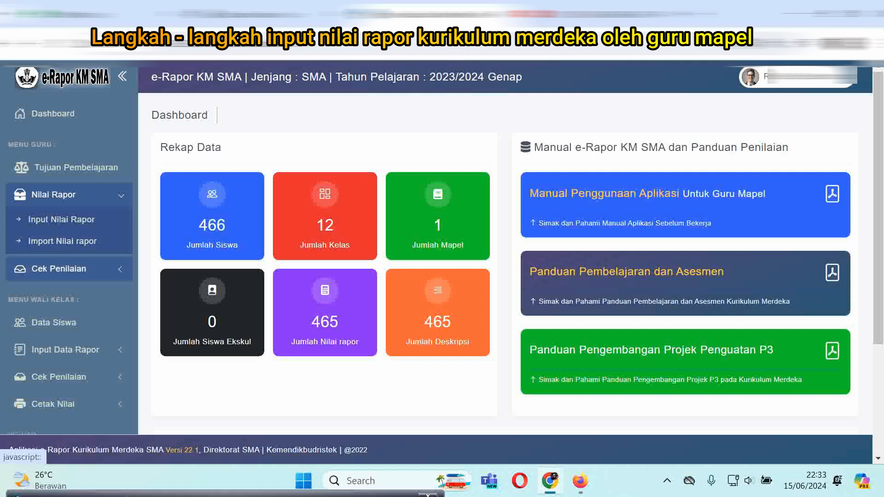
{"action": "left_click", "coordinate": [59, 269]}
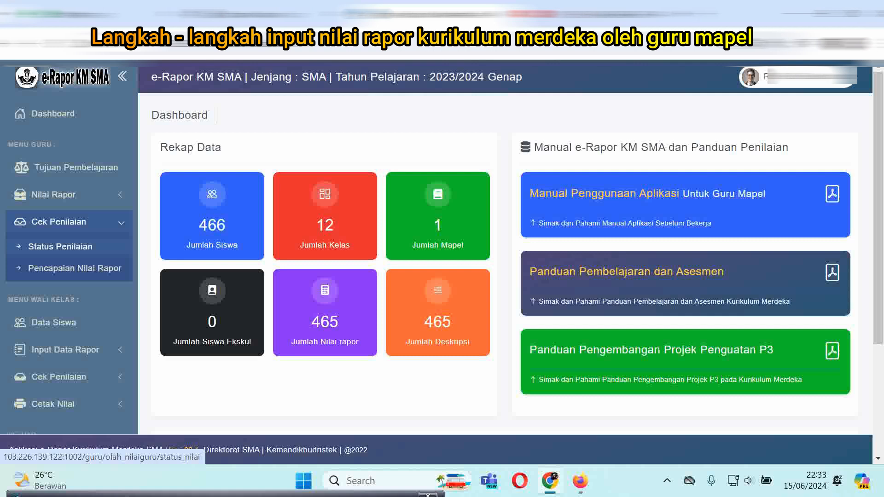
{"action": "left_click", "coordinate": [53, 195]}
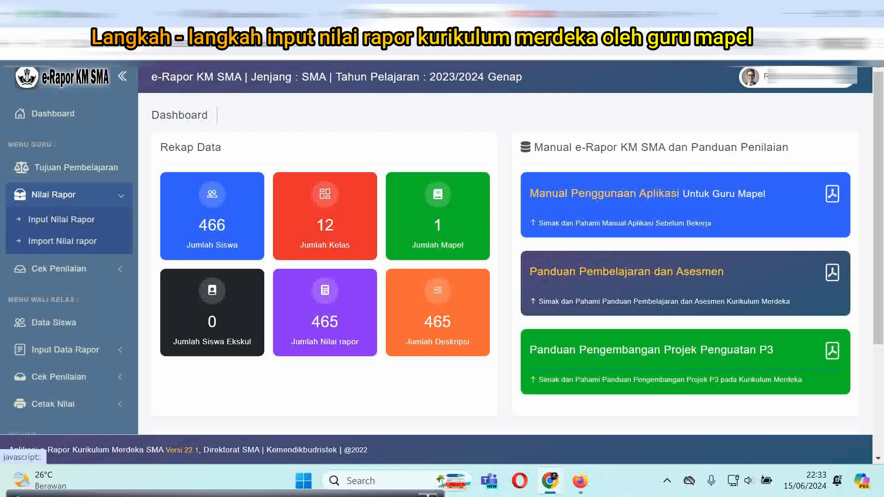
{"action": "left_click", "coordinate": [54, 194]}
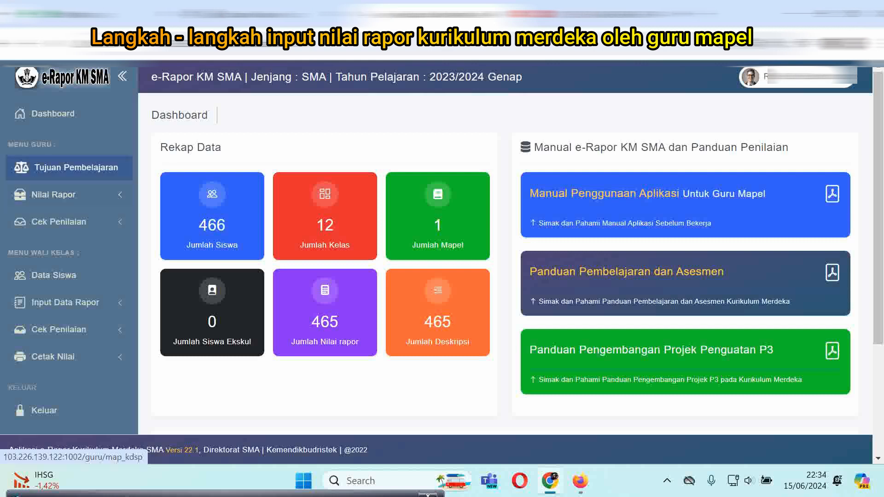
Open the list of learning objectives (Tujuan Pembelajaran) for the subject Bahasa Inggris.
{"action": "left_click", "coordinate": [69, 167]}
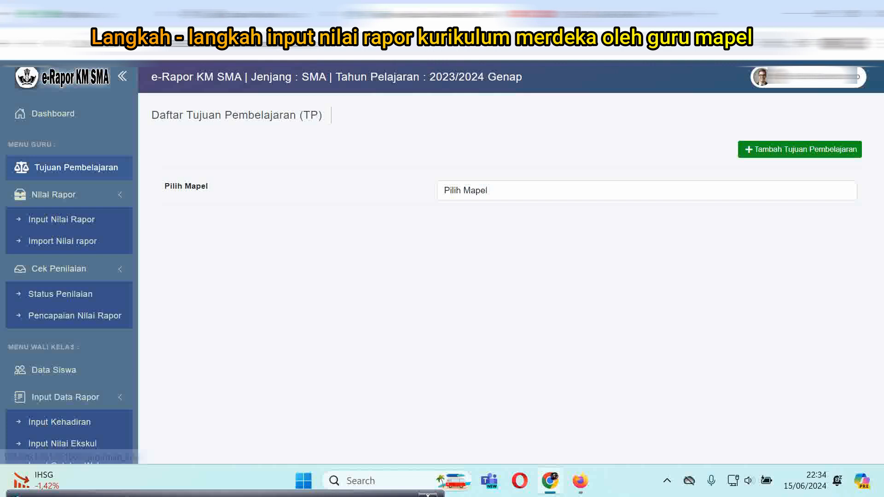
{"action": "left_click", "coordinate": [646, 190]}
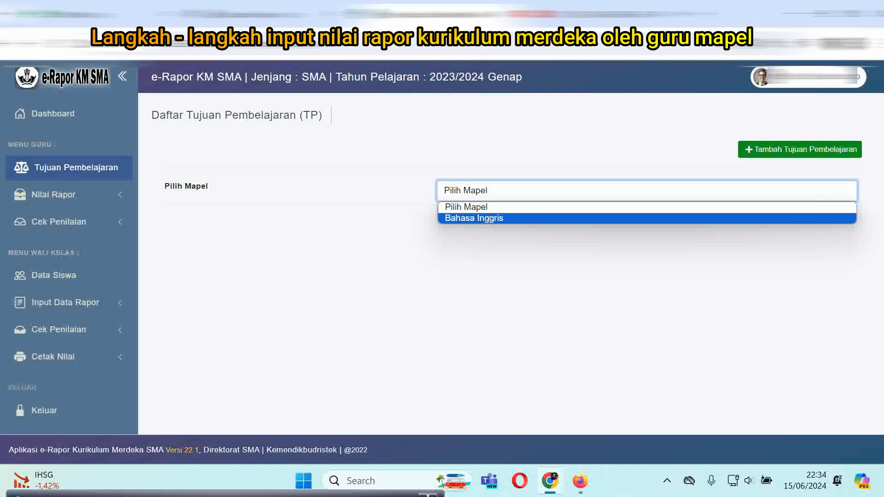
{"action": "key", "text": "Return"}
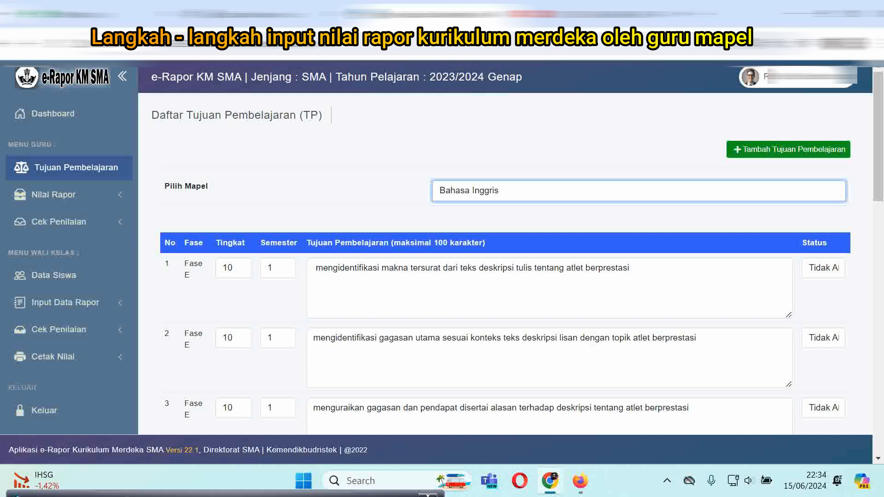
Examine the grade level, semester, description and status of the Bahasa Inggris learning objectives throughout the list.
{"action": "scroll", "coordinate": [516, 263], "scroll_direction": "down", "scroll_amount": 15}
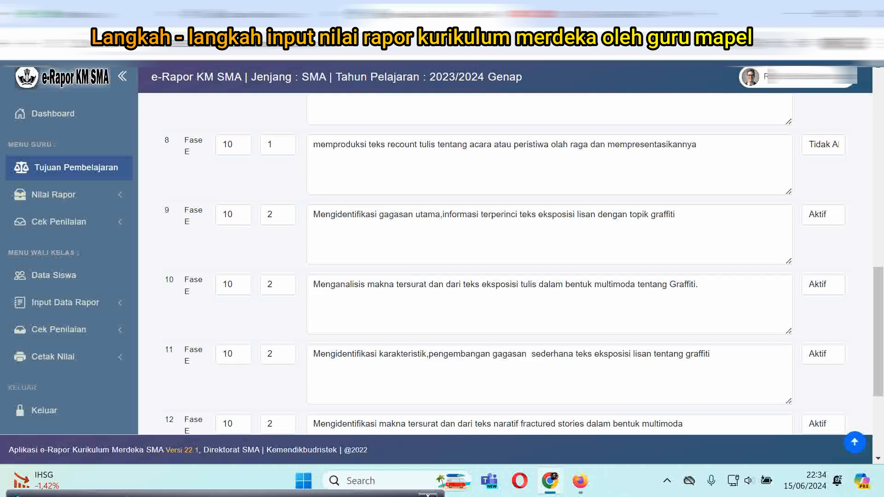
{"action": "scroll", "coordinate": [517, 263], "scroll_direction": "up", "scroll_amount": 1}
{"action": "scroll", "coordinate": [505, 264], "scroll_direction": "up", "scroll_amount": 6}
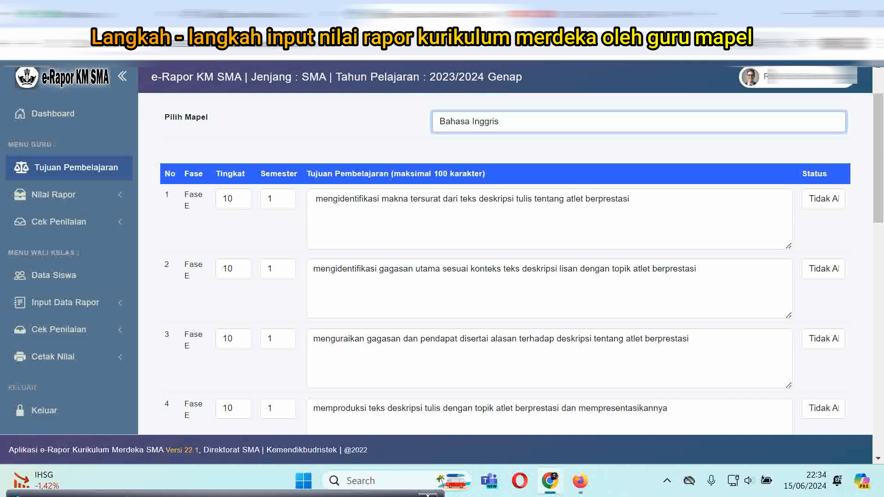
{"action": "mouse_move", "coordinate": [878, 158]}
{"action": "left_mouse_down"}
{"action": "mouse_move", "coordinate": [878, 329]}
{"action": "mouse_move", "coordinate": [878, 149]}
{"action": "left_mouse_up"}
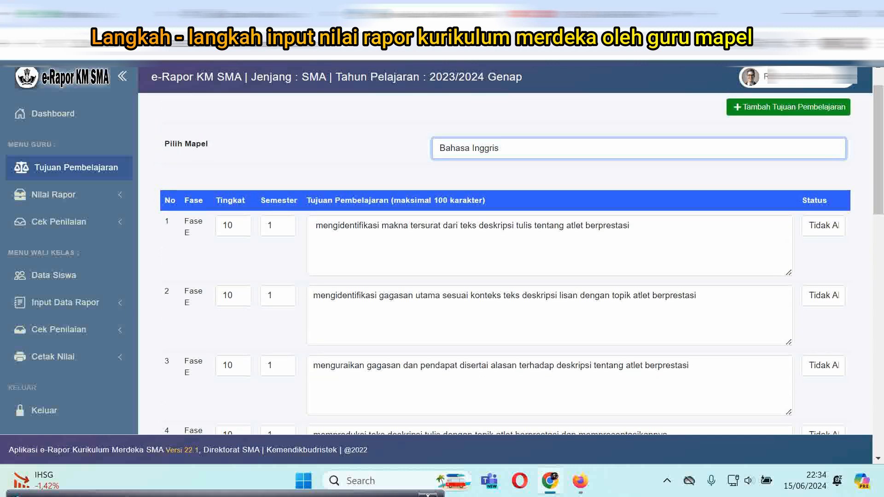
{"action": "scroll", "coordinate": [506, 262], "scroll_direction": "down", "scroll_amount": 3}
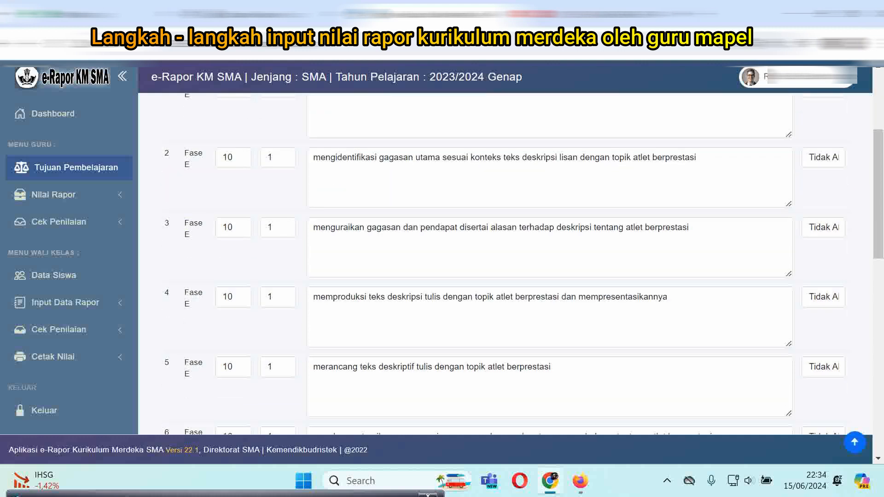
{"action": "scroll", "coordinate": [507, 262], "scroll_direction": "down", "scroll_amount": 1}
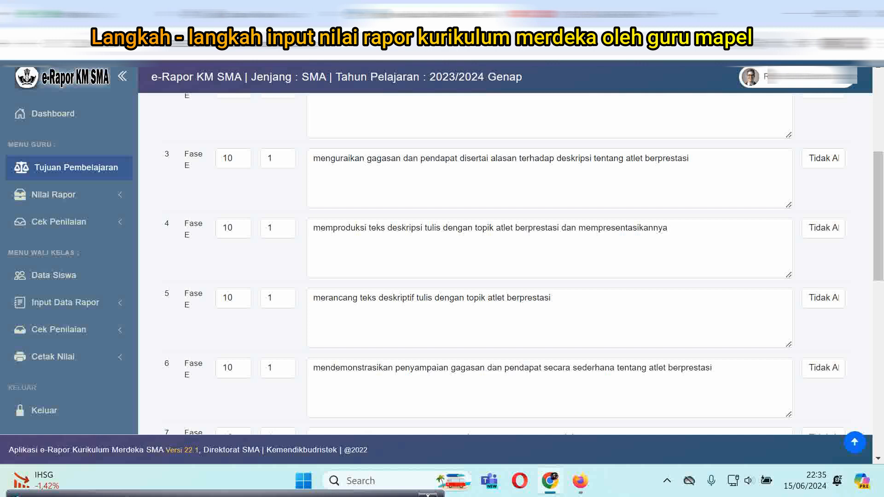
{"action": "left_click_drag", "start_coordinate": [879, 216], "coordinate": [878, 135]}
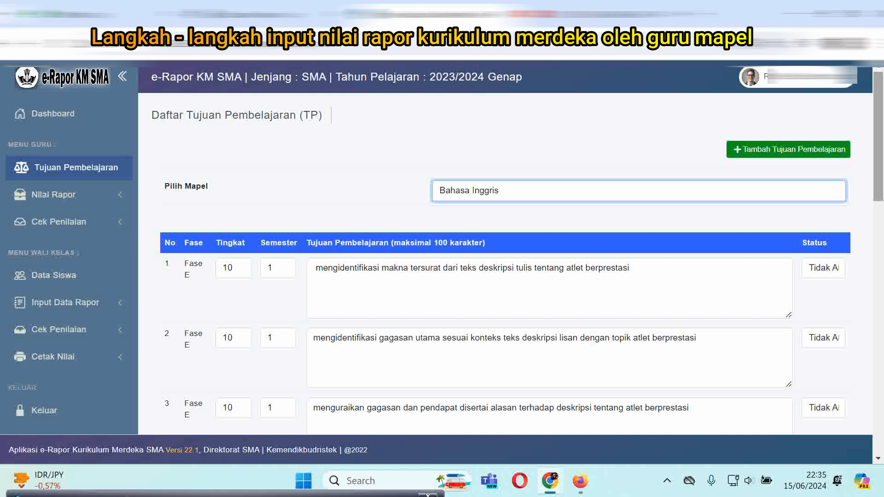
{"action": "scroll", "coordinate": [506, 262], "scroll_direction": "down", "scroll_amount": 4}
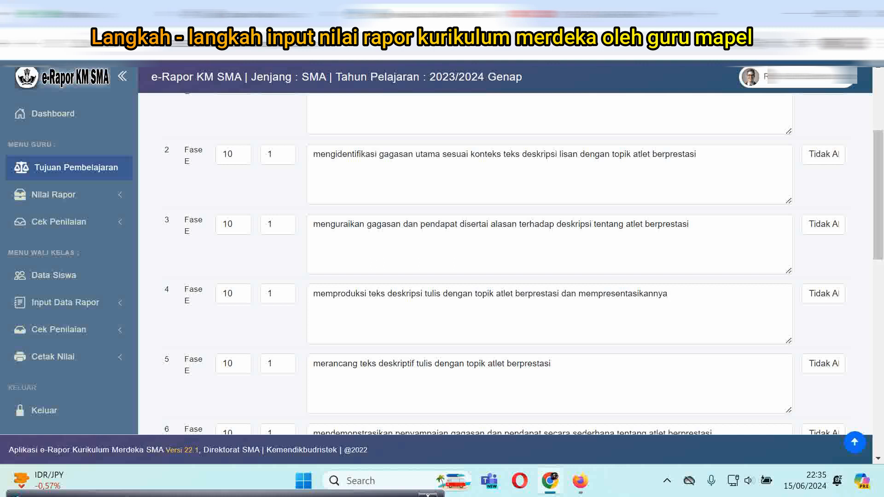
{"action": "scroll", "coordinate": [506, 263], "scroll_direction": "down", "scroll_amount": 3}
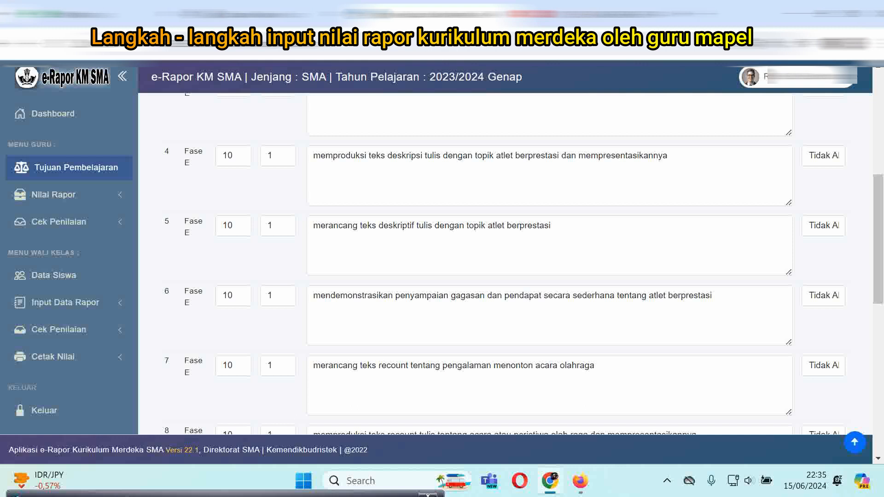
{"action": "scroll", "coordinate": [523, 266], "scroll_direction": "down", "scroll_amount": 2}
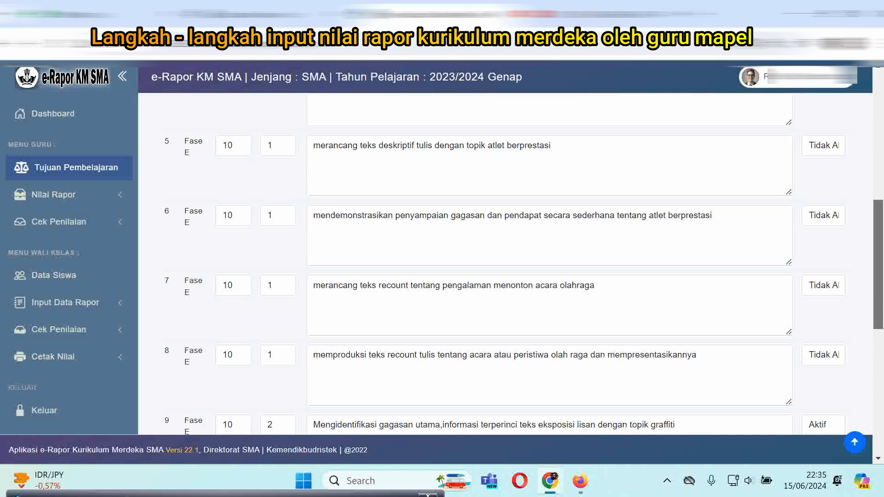
{"action": "scroll", "coordinate": [523, 265], "scroll_direction": "down", "scroll_amount": 3}
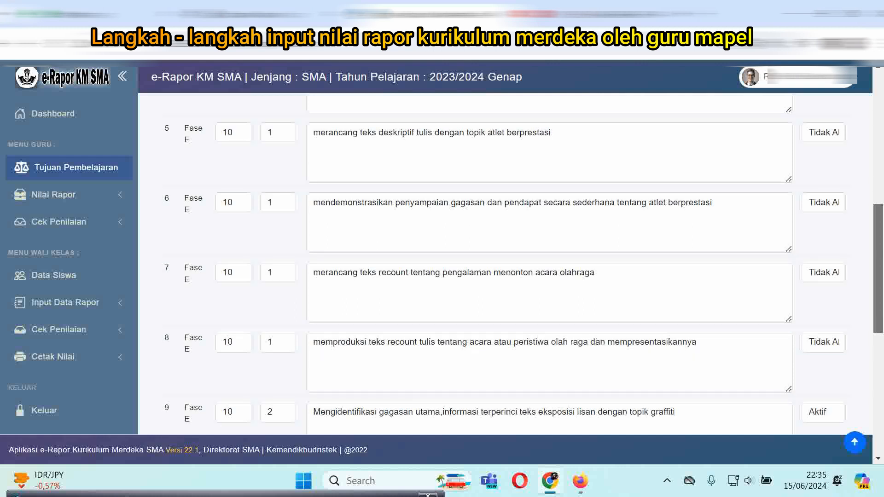
{"action": "scroll", "coordinate": [524, 266], "scroll_direction": "down", "scroll_amount": 1}
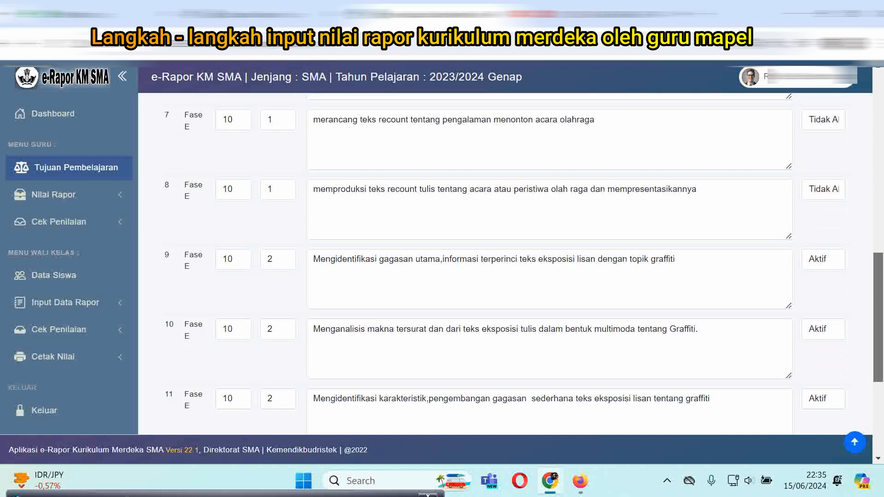
{"action": "scroll", "coordinate": [524, 266], "scroll_direction": "down", "scroll_amount": 1}
{"action": "scroll", "coordinate": [524, 265], "scroll_direction": "up", "scroll_amount": 1}
{"action": "scroll", "coordinate": [524, 265], "scroll_direction": "down", "scroll_amount": 1}
{"action": "scroll", "coordinate": [523, 265], "scroll_direction": "down", "scroll_amount": 1}
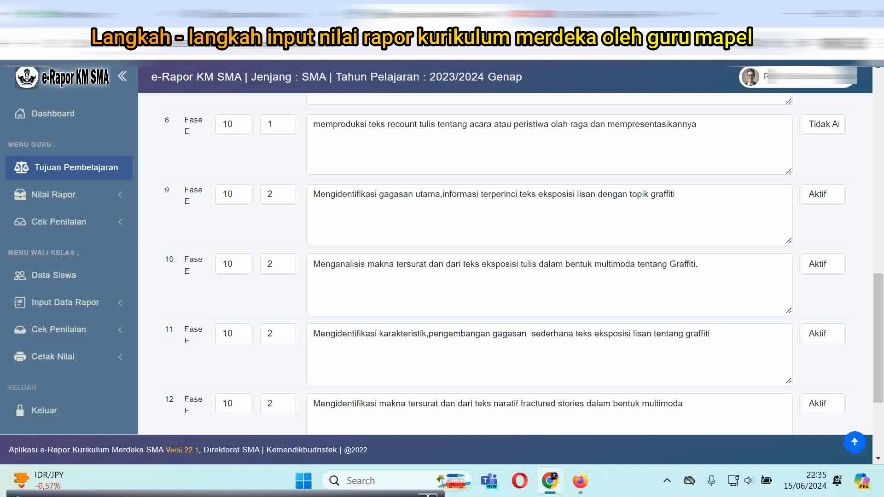
{"action": "scroll", "coordinate": [524, 265], "scroll_direction": "down", "scroll_amount": 3}
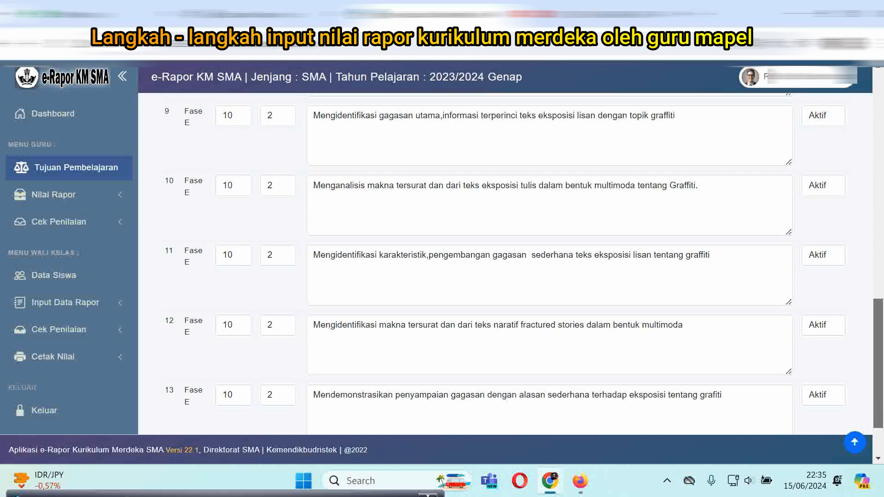
{"action": "scroll", "coordinate": [523, 266], "scroll_direction": "up", "scroll_amount": 7}
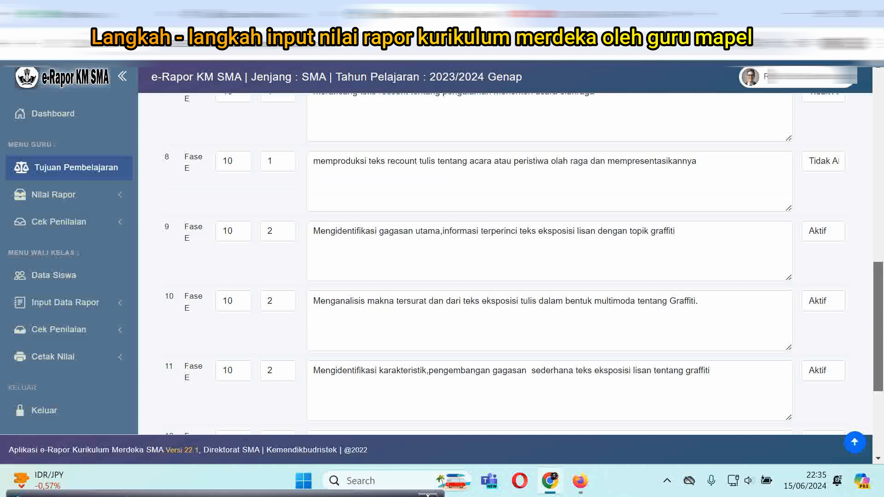
{"action": "scroll", "coordinate": [522, 261], "scroll_direction": "up", "scroll_amount": 8}
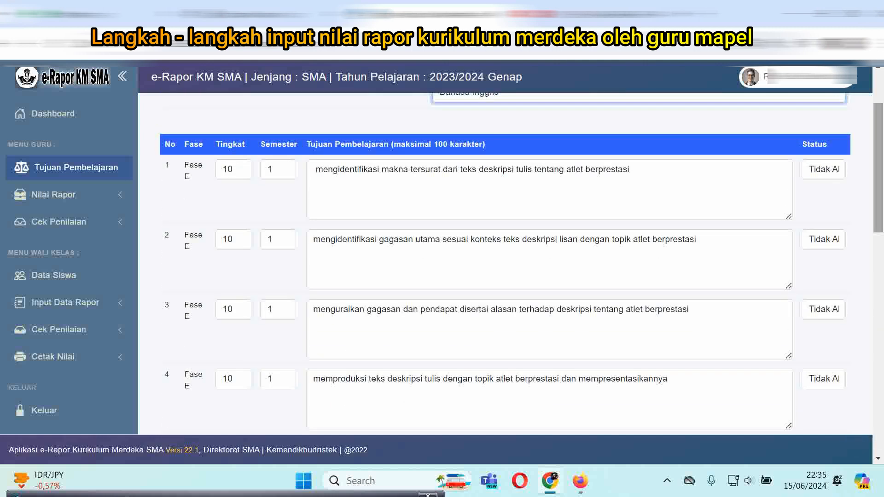
{"action": "scroll", "coordinate": [522, 261], "scroll_direction": "up", "scroll_amount": 3}
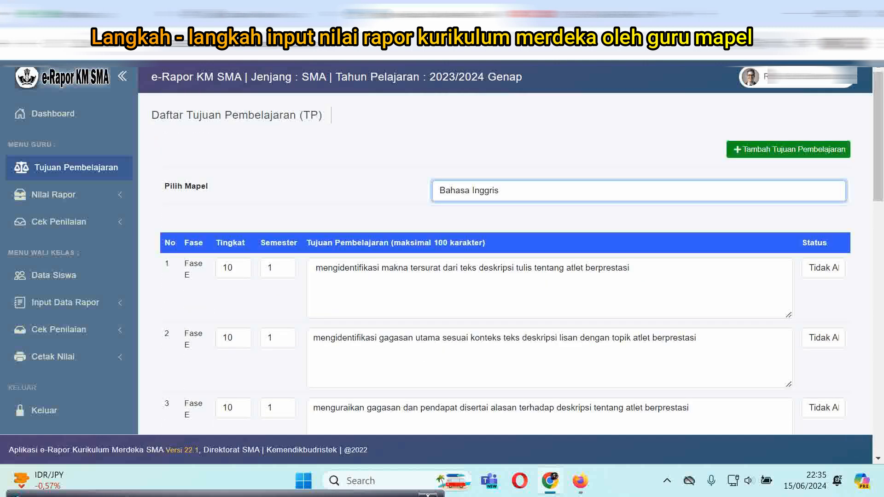
{"action": "left_click", "coordinate": [788, 150]}
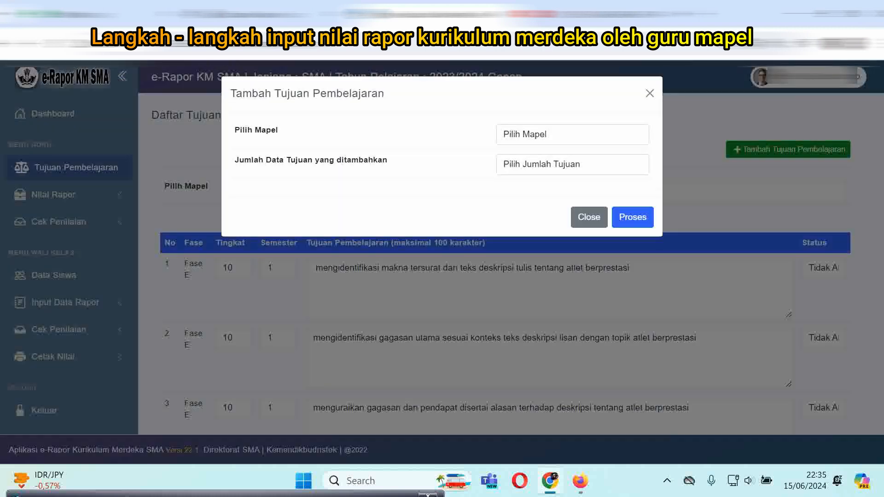
{"action": "left_click", "coordinate": [572, 135]}
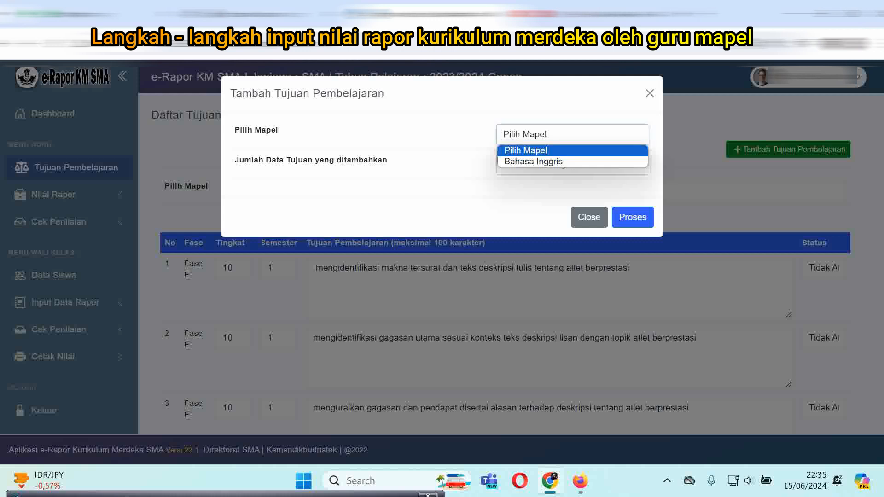
{"action": "left_click", "coordinate": [553, 162]}
{"action": "left_click", "coordinate": [572, 165]}
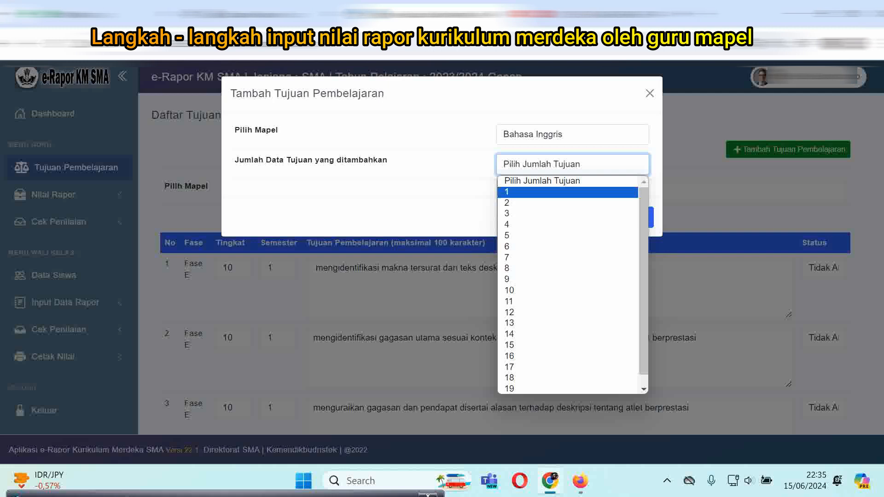
{"action": "left_click", "coordinate": [650, 93]}
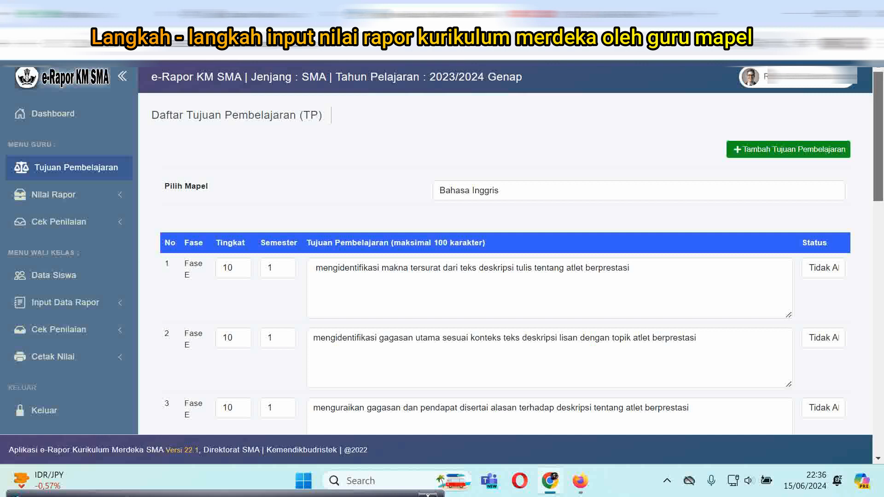
Review the semester 2 learning objectives through the end of the list, including the status options available for objective 10.
{"action": "scroll", "coordinate": [511, 263], "scroll_direction": "down", "scroll_amount": 7}
{"action": "scroll", "coordinate": [511, 262], "scroll_direction": "down", "scroll_amount": 7}
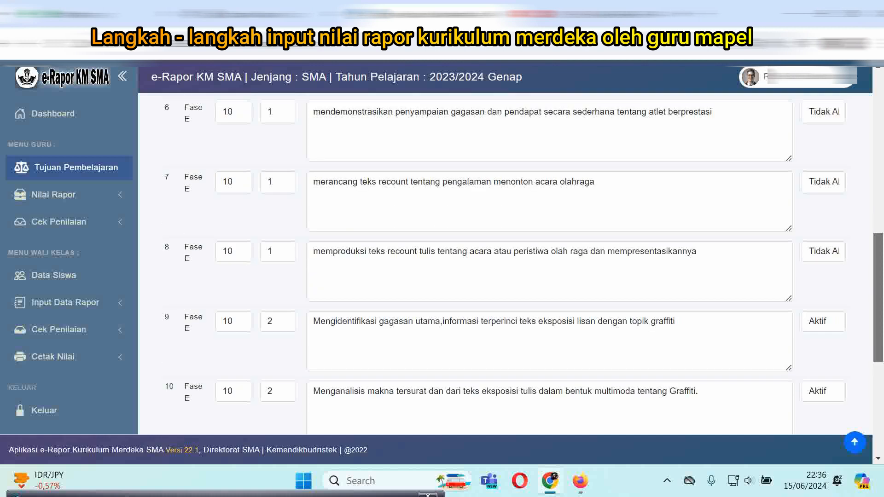
{"action": "scroll", "coordinate": [511, 262], "scroll_direction": "down", "scroll_amount": 1}
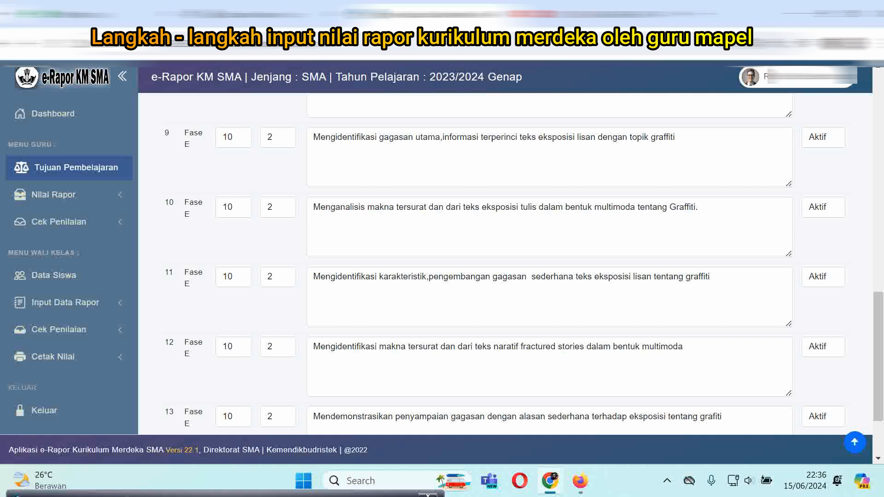
{"action": "scroll", "coordinate": [520, 271], "scroll_direction": "down", "scroll_amount": 2}
{"action": "scroll", "coordinate": [520, 271], "scroll_direction": "up", "scroll_amount": 1}
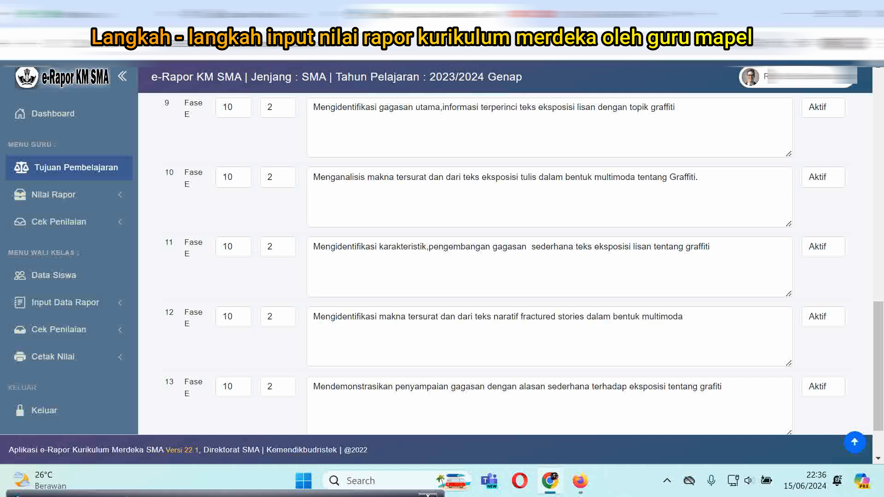
{"action": "left_click", "coordinate": [823, 177]}
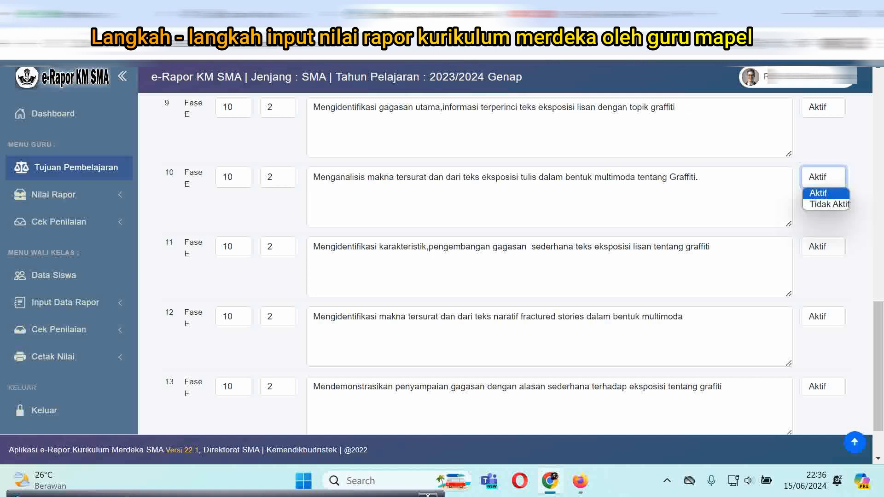
{"action": "left_click", "coordinate": [737, 193]}
{"action": "left_click", "coordinate": [859, 208]}
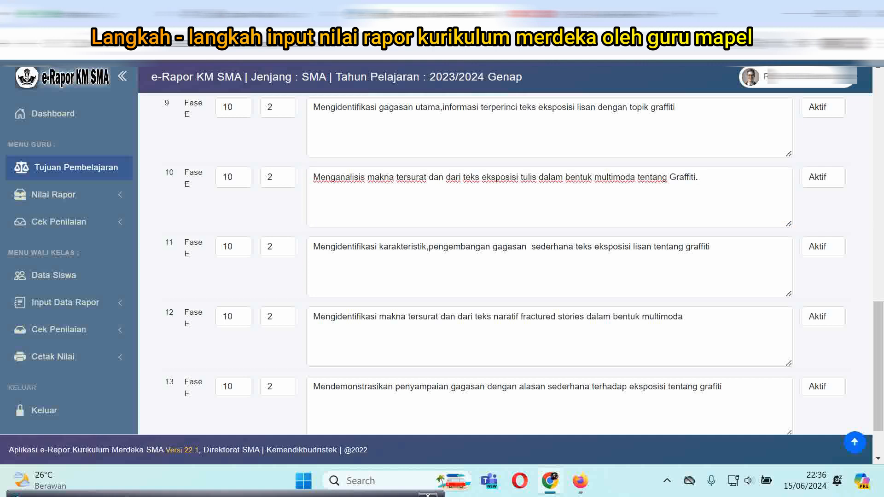
{"action": "scroll", "coordinate": [522, 270], "scroll_direction": "down", "scroll_amount": 2}
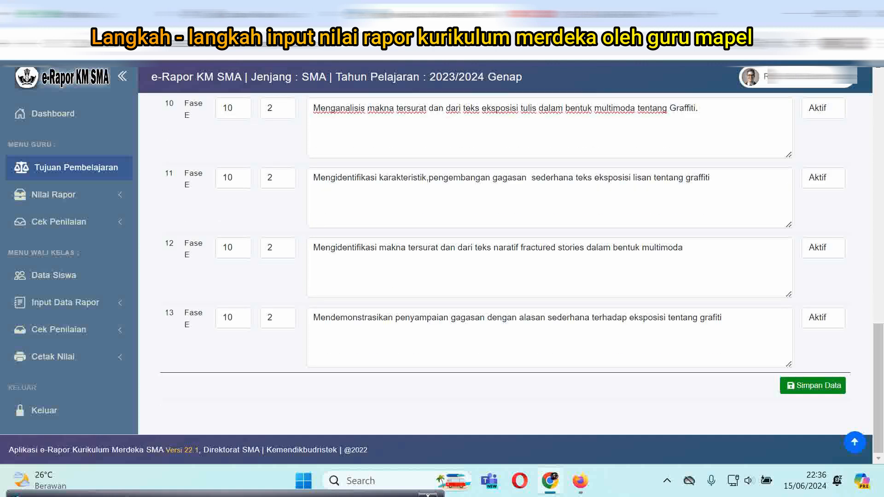
Save the Bahasa Inggris learning objectives and open the page for entering final report grades (Input Nilai Rapor).
{"action": "left_click", "coordinate": [813, 386]}
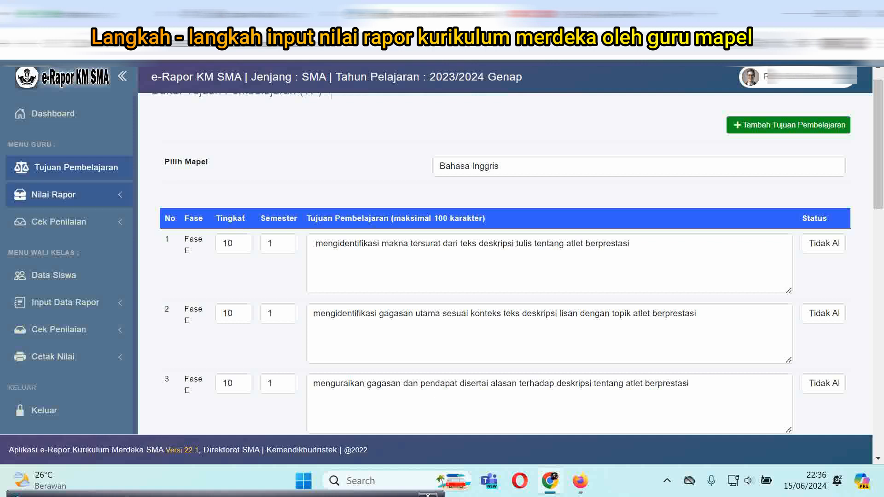
{"action": "left_click", "coordinate": [60, 195]}
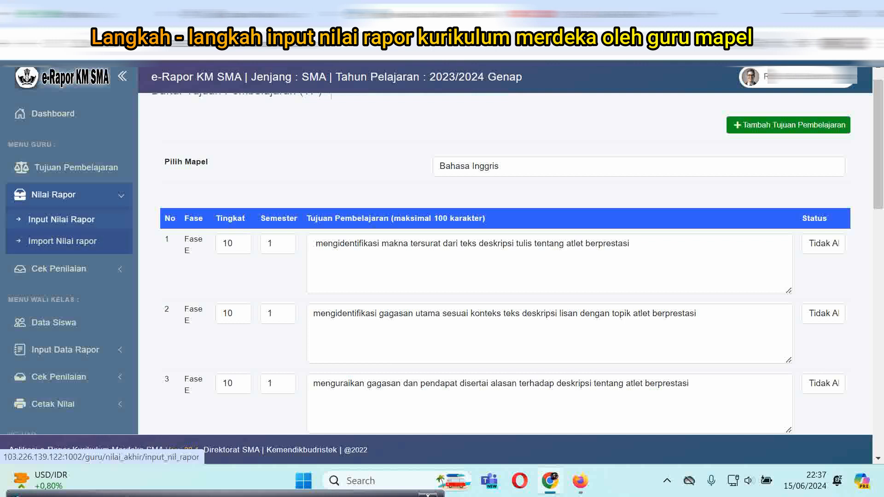
{"action": "left_click", "coordinate": [62, 220]}
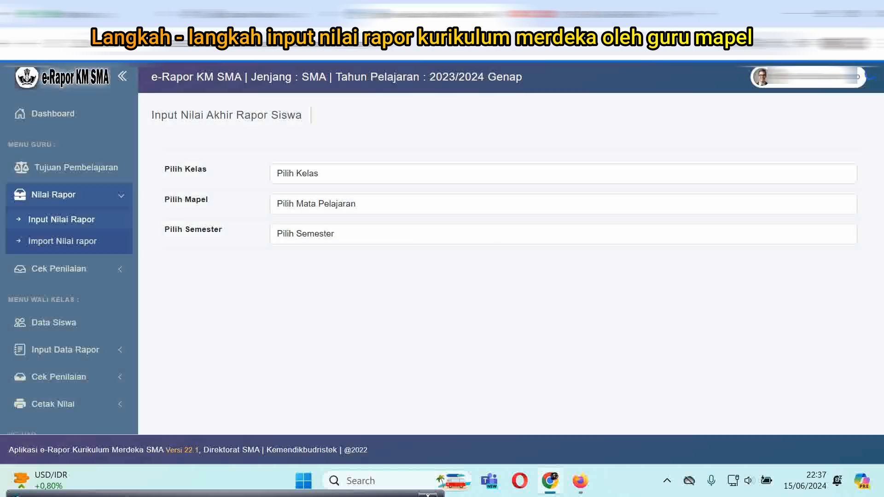
Load the grade entry list for class X 1, subject Bahasa Inggris, Semester 2.
{"action": "left_click", "coordinate": [563, 174]}
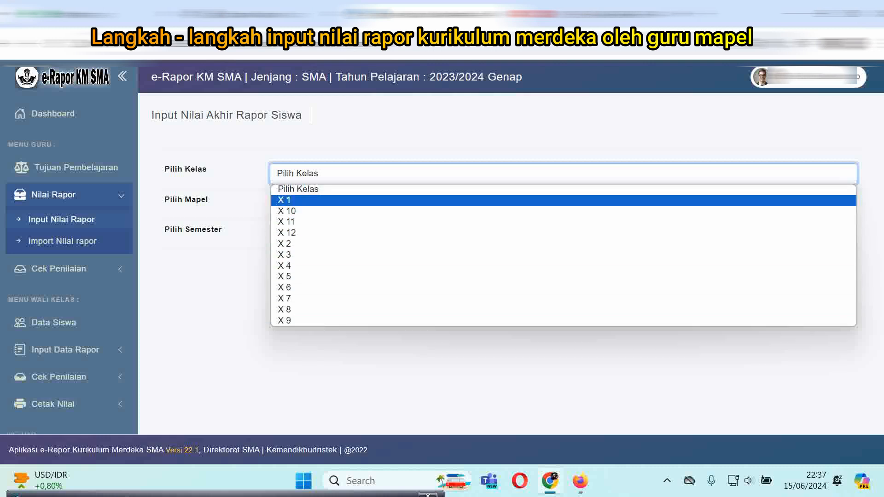
{"action": "key", "text": "Return"}
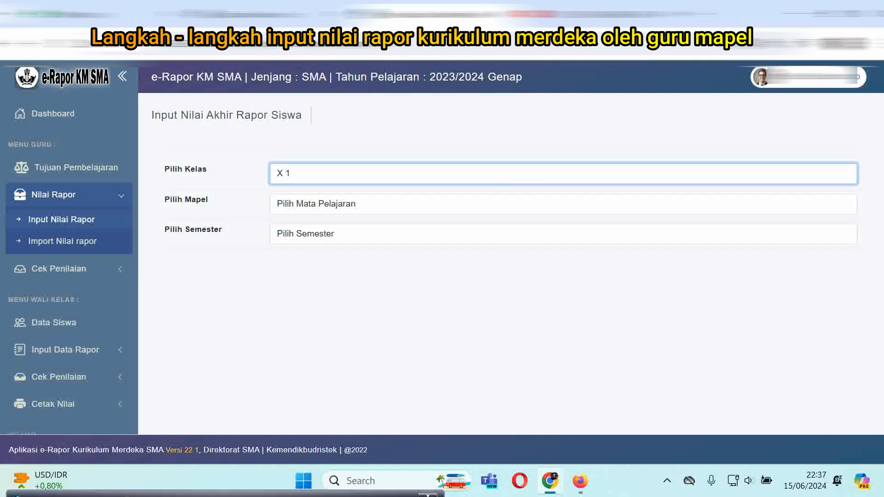
{"action": "left_click", "coordinate": [563, 204]}
{"action": "left_click", "coordinate": [563, 231]}
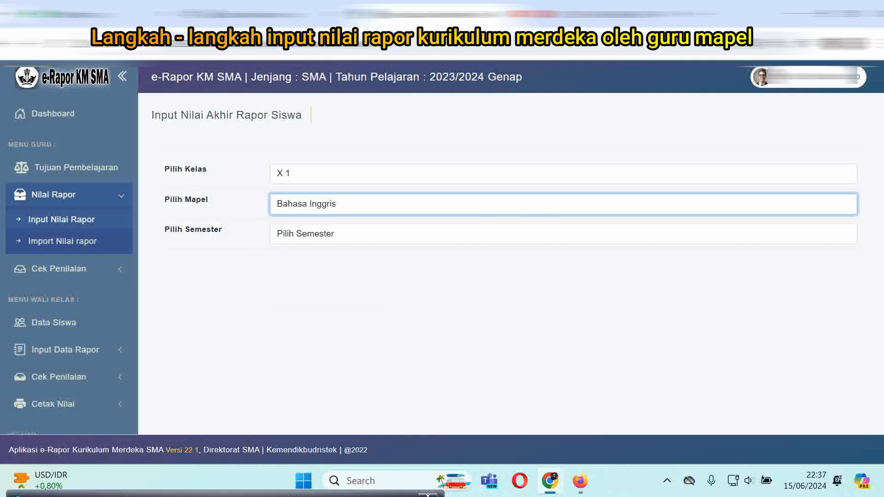
{"action": "left_click", "coordinate": [562, 234]}
{"action": "left_click", "coordinate": [563, 261]}
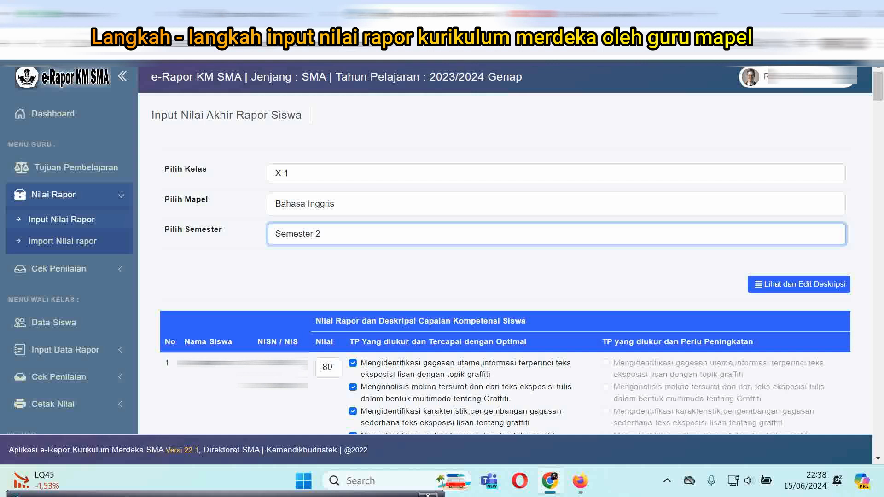
Change the first student's grade to 50 in the grade entry list.
{"action": "left_click", "coordinate": [327, 366]}
{"action": "key", "text": "BackSpace"}
{"action": "type", "text": "5"}
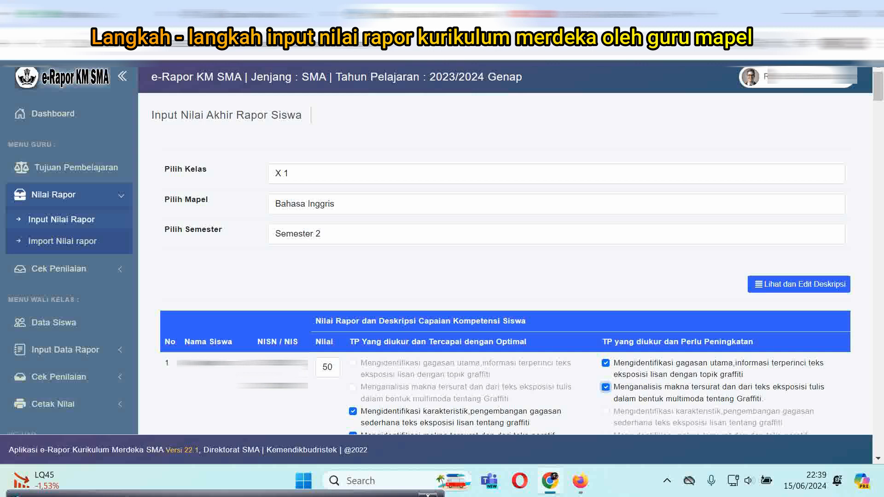
Reset the first student's grade to 80 and move the first two objectives from needing improvement back to optimally achieved.
{"action": "left_click", "coordinate": [327, 367]}
{"action": "key", "text": "BackSpace"}
{"action": "type", "text": "8"}
{"action": "left_click", "coordinate": [605, 363]}
{"action": "left_click", "coordinate": [605, 387]}
{"action": "left_click", "coordinate": [353, 363]}
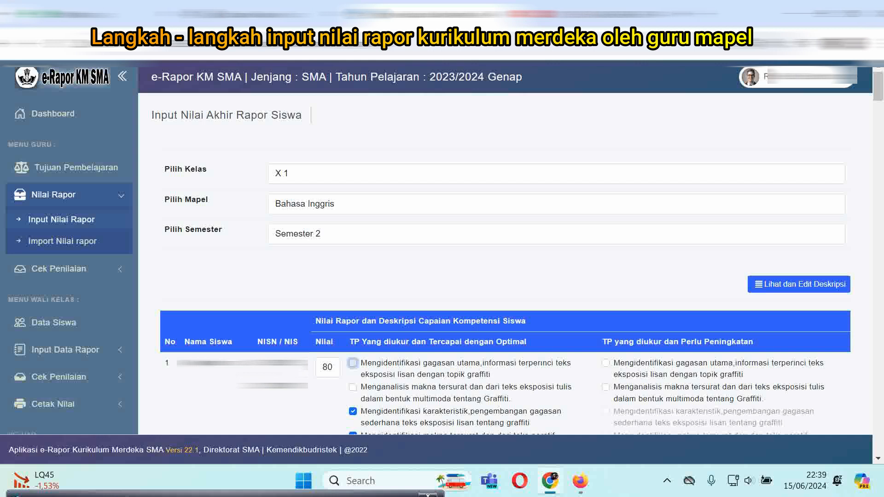
{"action": "left_click", "coordinate": [352, 387]}
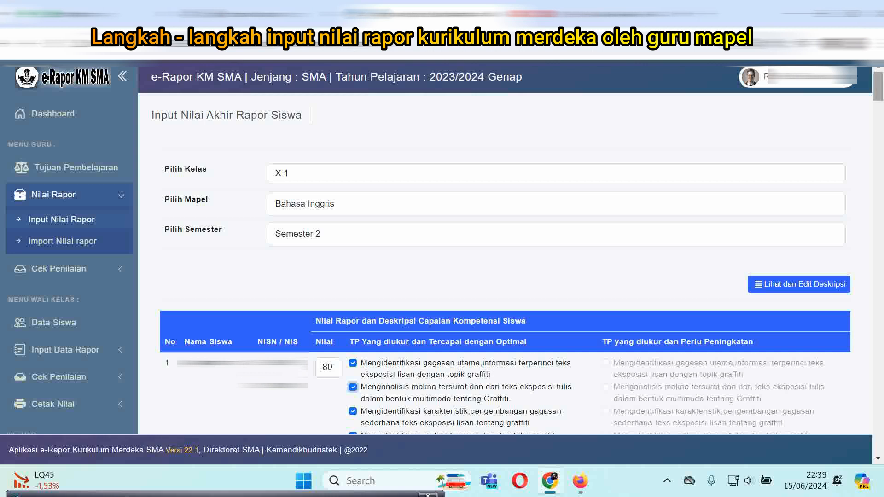
Save the grade data for all students in the list.
{"action": "left_click_drag", "start_coordinate": [878, 87], "coordinate": [878, 439]}
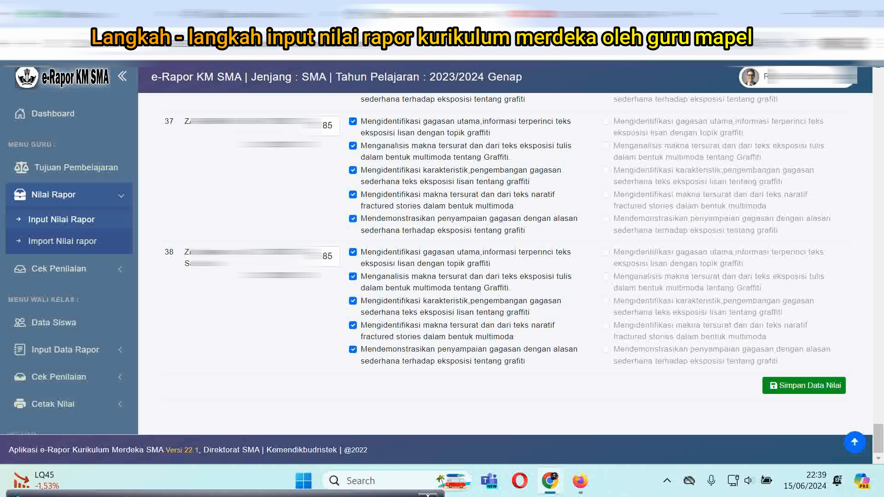
{"action": "left_click", "coordinate": [803, 386]}
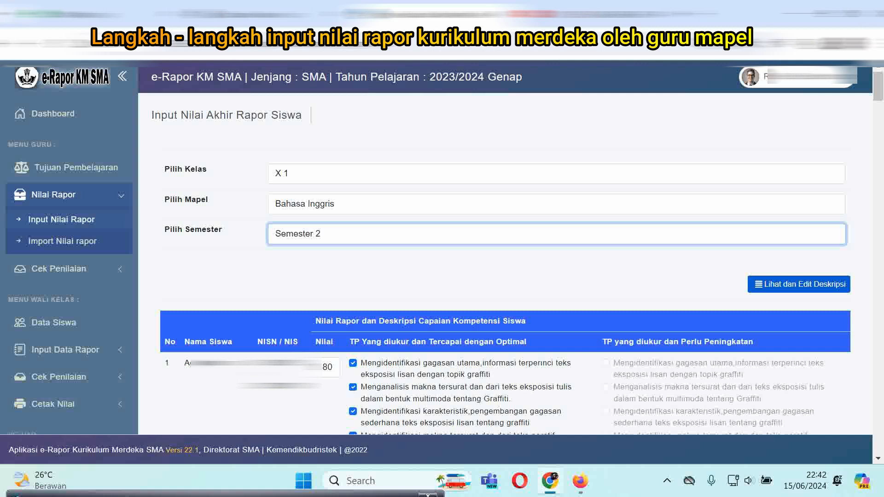
Open the students' achievement descriptions for viewing and editing, and save them at the end of the list.
{"action": "left_click", "coordinate": [798, 284]}
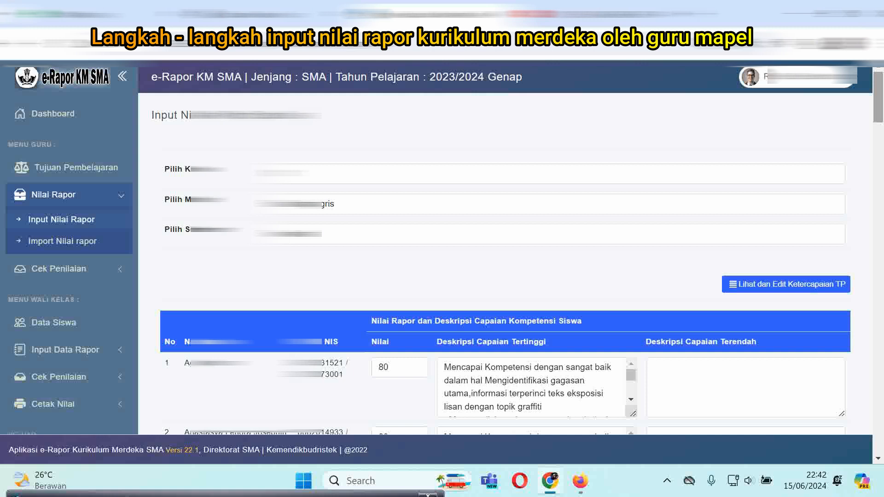
{"action": "left_click_drag", "start_coordinate": [878, 97], "coordinate": [878, 428]}
{"action": "left_click", "coordinate": [803, 385]}
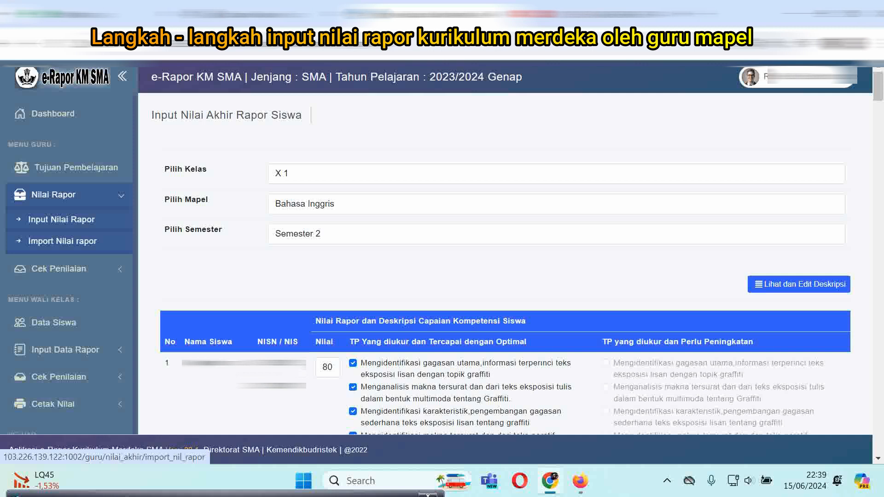
Open the report grade import page and set it to class X 1, Bahasa Inggris, Semester 2.
{"action": "left_click", "coordinate": [62, 241]}
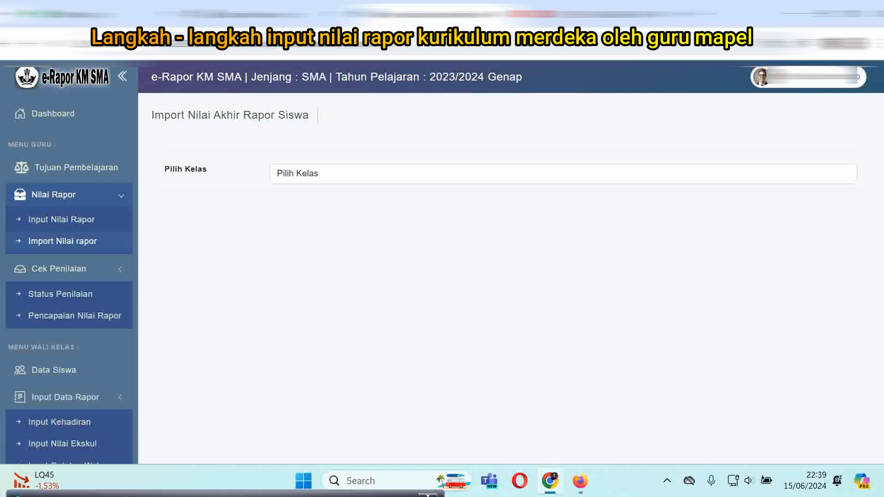
{"action": "left_click", "coordinate": [563, 173]}
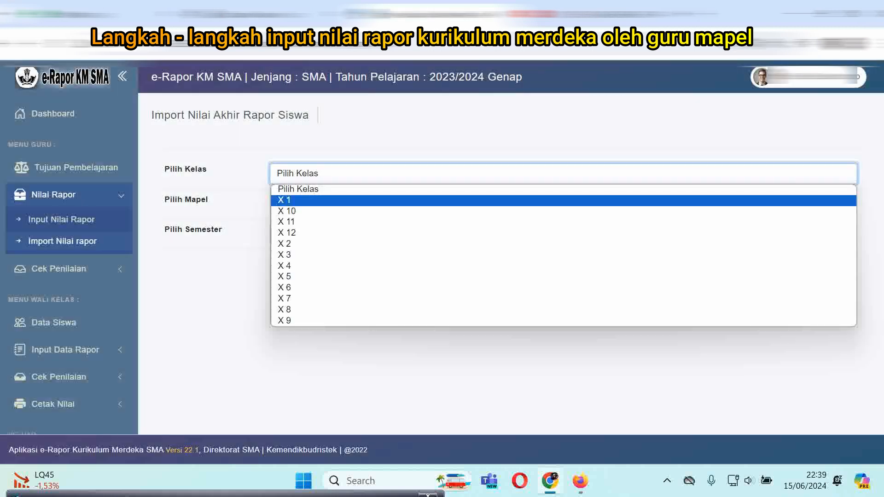
{"action": "left_click", "coordinate": [564, 200]}
{"action": "left_click", "coordinate": [564, 204]}
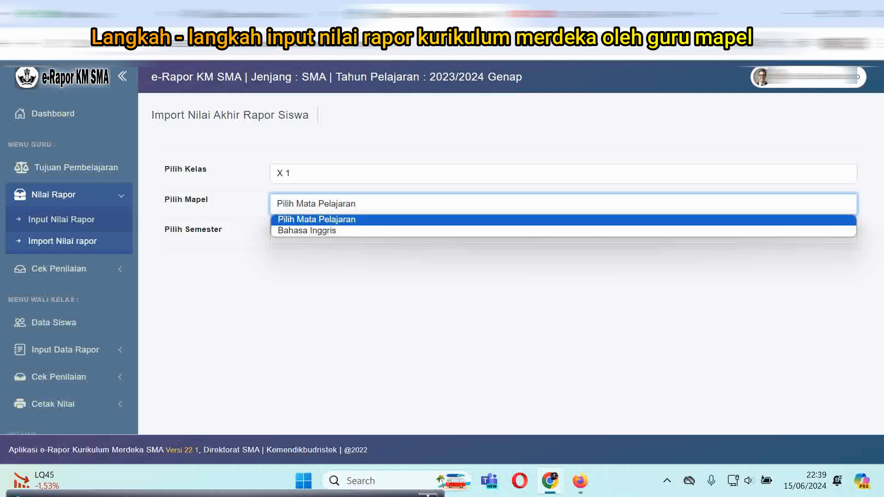
{"action": "left_click", "coordinate": [564, 231]}
{"action": "left_click", "coordinate": [563, 233]}
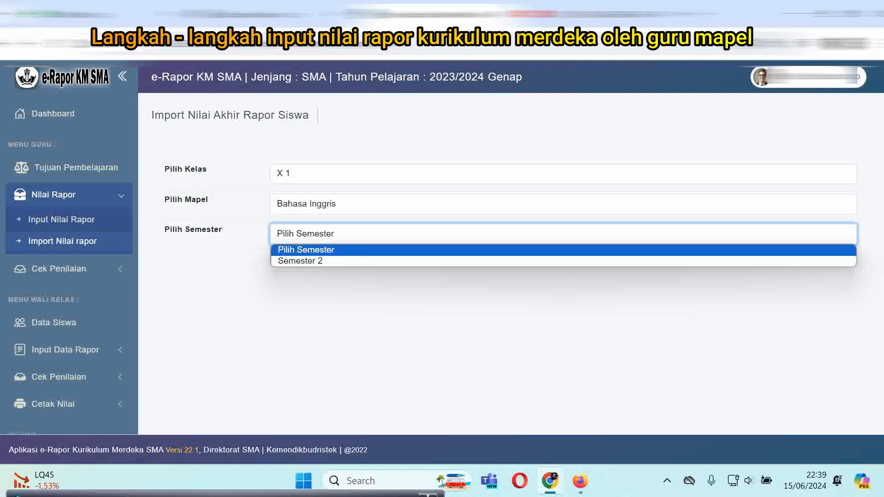
{"action": "left_click", "coordinate": [563, 261]}
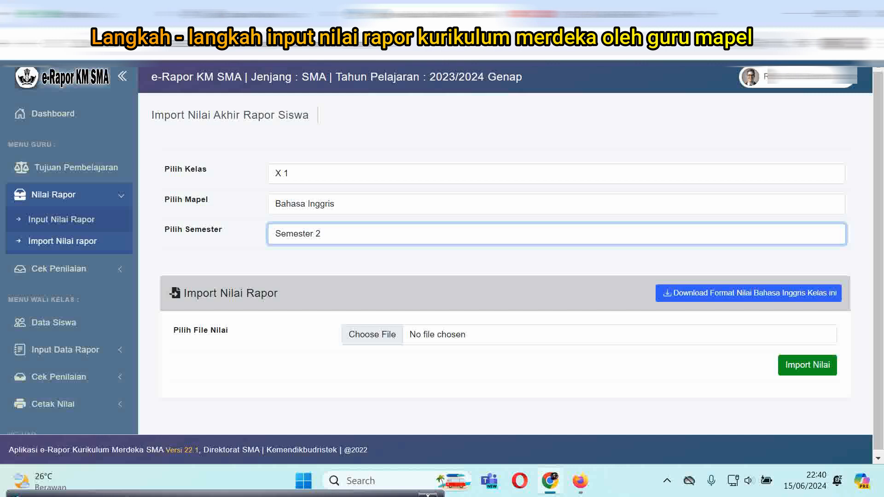
Download the Bahasa Inggris grade format for this class, keep the blocked file, and open it in Excel with editing enabled.
{"action": "left_click", "coordinate": [748, 293]}
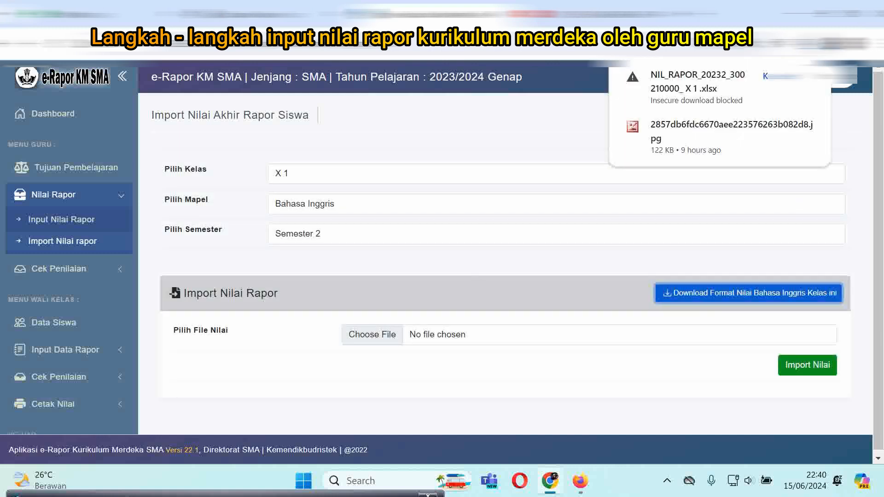
{"action": "left_click", "coordinate": [772, 76]}
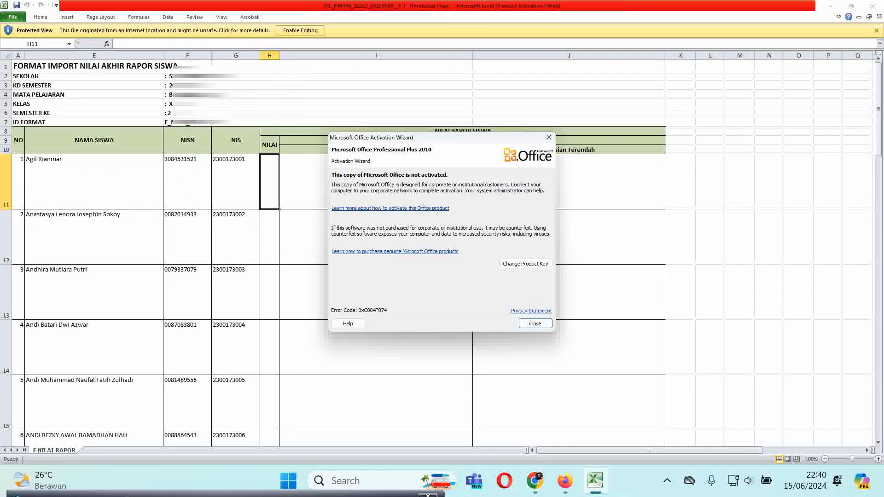
{"action": "left_click", "coordinate": [535, 324]}
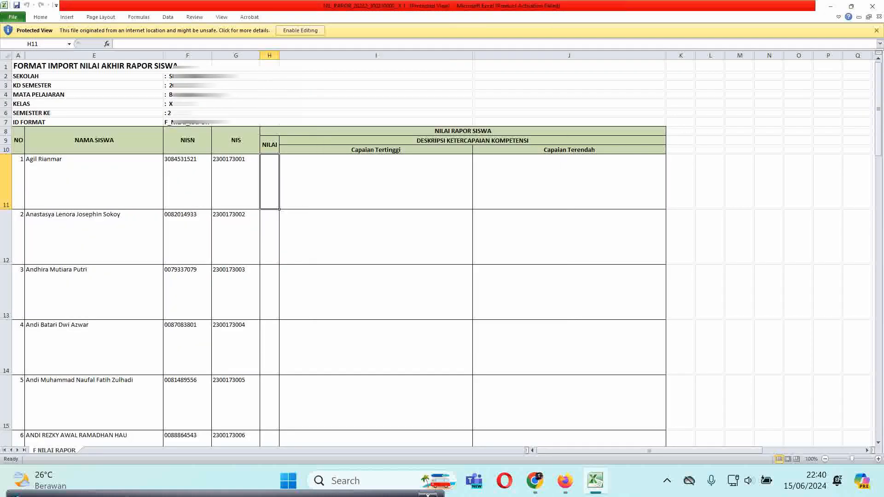
{"action": "left_click", "coordinate": [300, 30]}
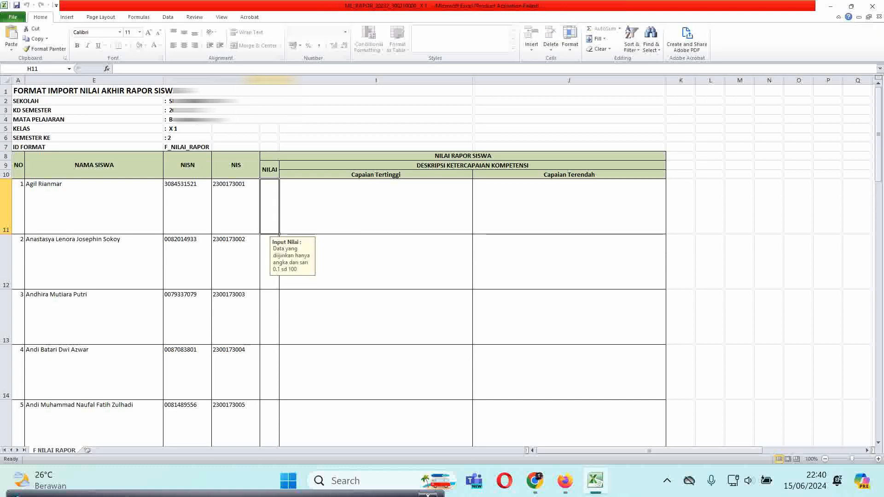
Enter 80 as the first student's grade in the NILAI column.
{"action": "type", "text": "80"}
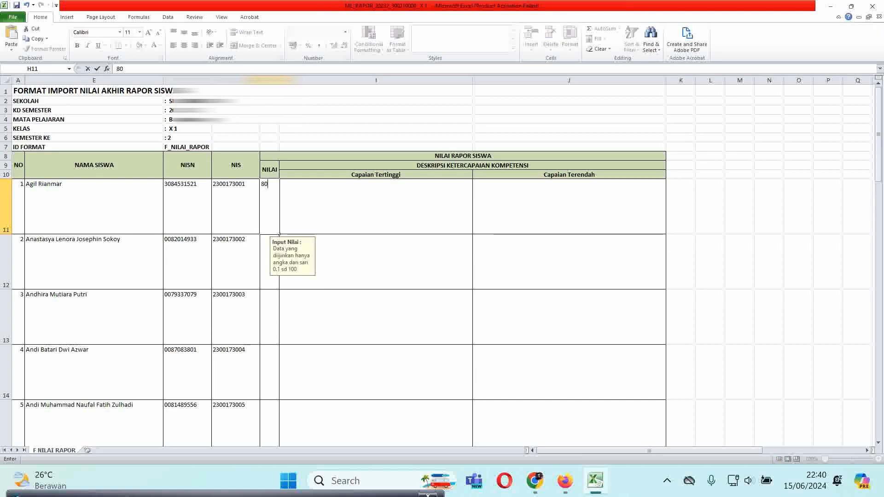
{"action": "key", "text": "Tab"}
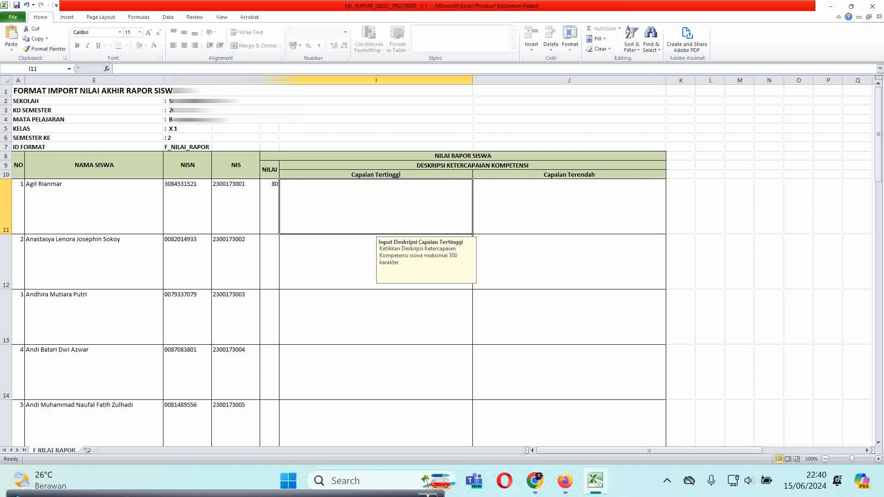
Examine the Capaian Tertinggi and Capaian Terendah description cells and their input hints for the first five students.
{"action": "key", "text": "Tab"}
{"action": "key", "text": "Left"}
{"action": "key", "text": "Tab"}
{"action": "key", "text": "Return"}
{"action": "key", "text": "Tab"}
{"action": "key", "text": "Left"}
{"action": "key", "text": "Return"}
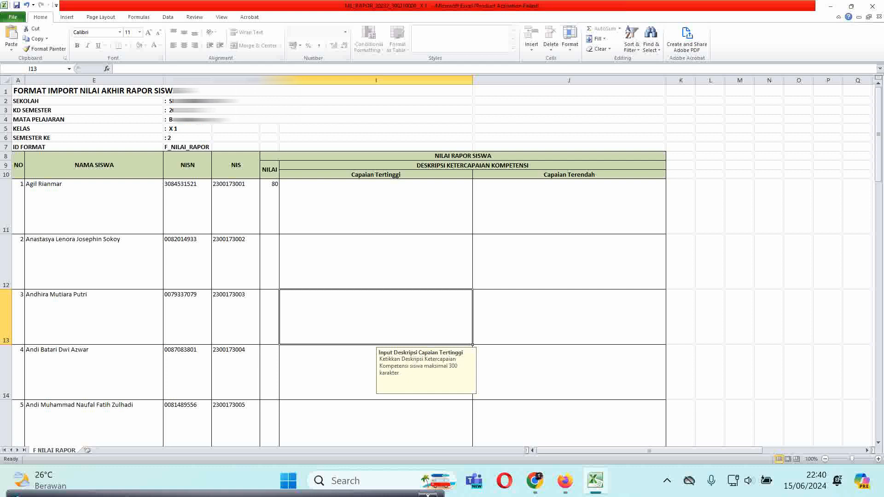
{"action": "key", "text": "Tab"}
{"action": "key", "text": "Left"}
{"action": "key", "text": "Return"}
{"action": "key", "text": "Tab"}
{"action": "key", "text": "Return"}
{"action": "key", "text": "Tab"}
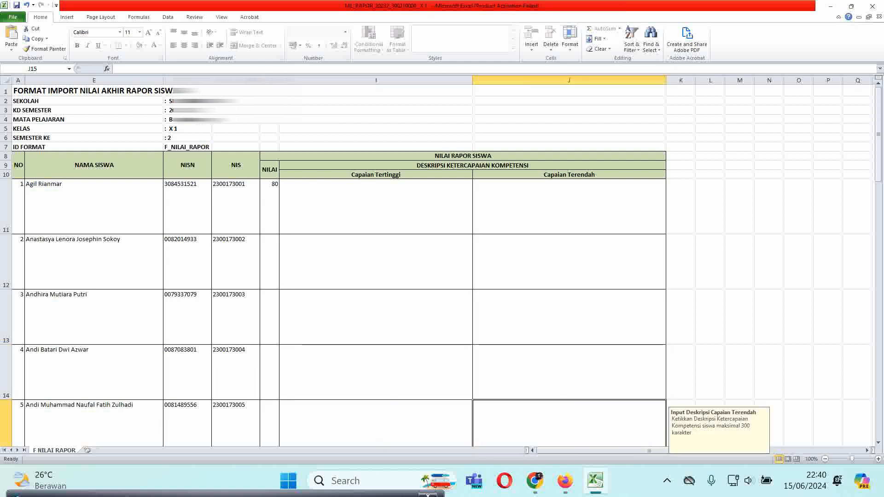
{"action": "left_click", "coordinate": [375, 372]}
{"action": "left_click", "coordinate": [569, 372]}
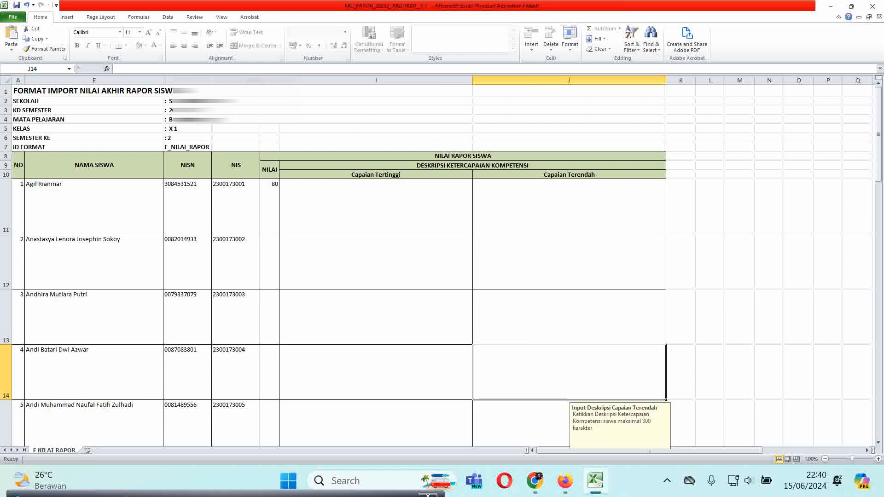
Enter 60 as the second student's grade in the NILAI column and check the Capaian Tertinggi cells of the first two students.
{"action": "left_click", "coordinate": [269, 262]}
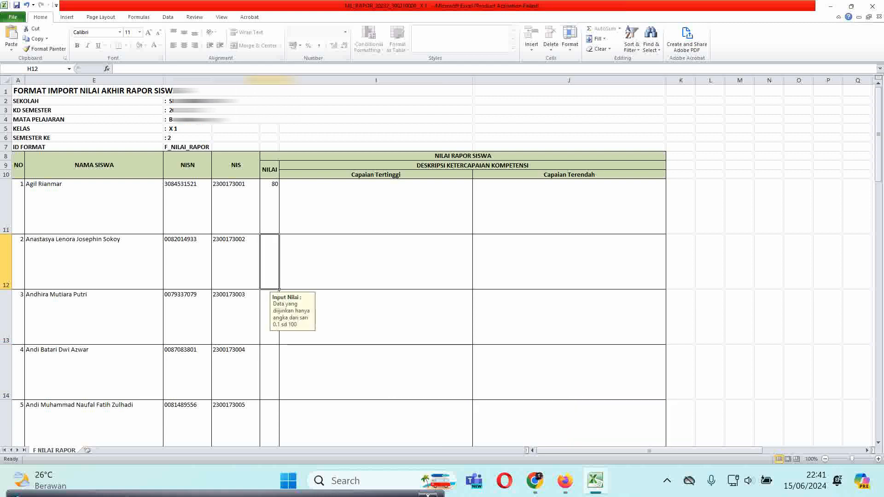
{"action": "type", "text": "60"}
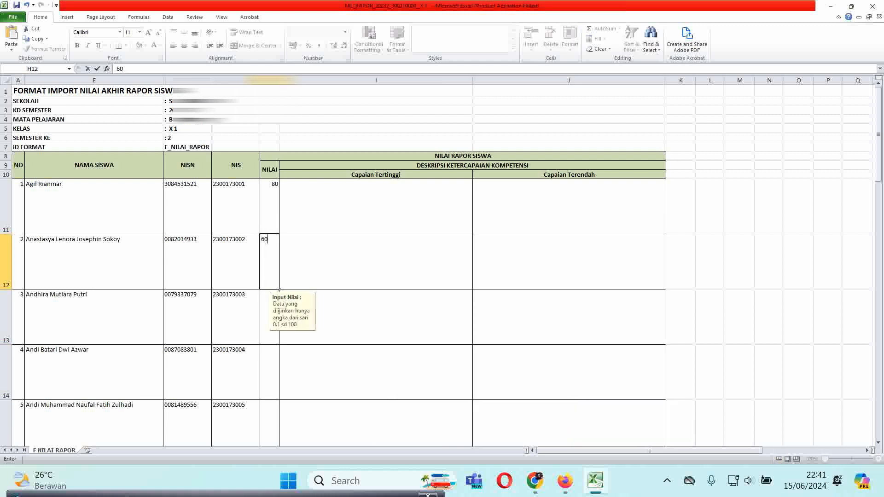
{"action": "key", "text": "Tab"}
{"action": "key", "text": "Up"}
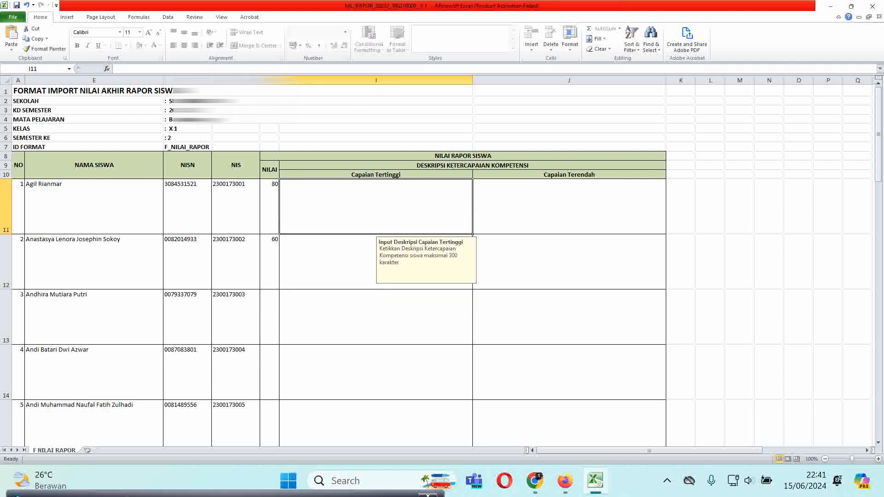
{"action": "key", "text": "Down"}
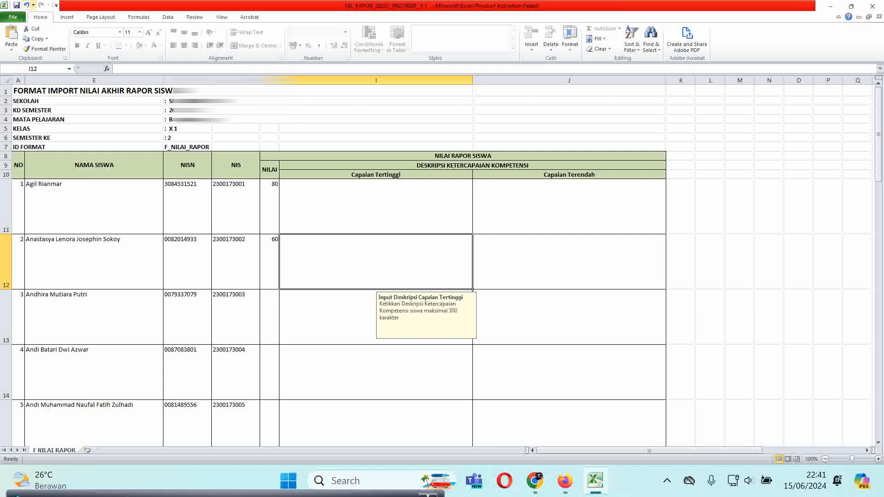
Close the grade format workbook without saving the changes.
{"action": "left_click", "coordinate": [12, 17]}
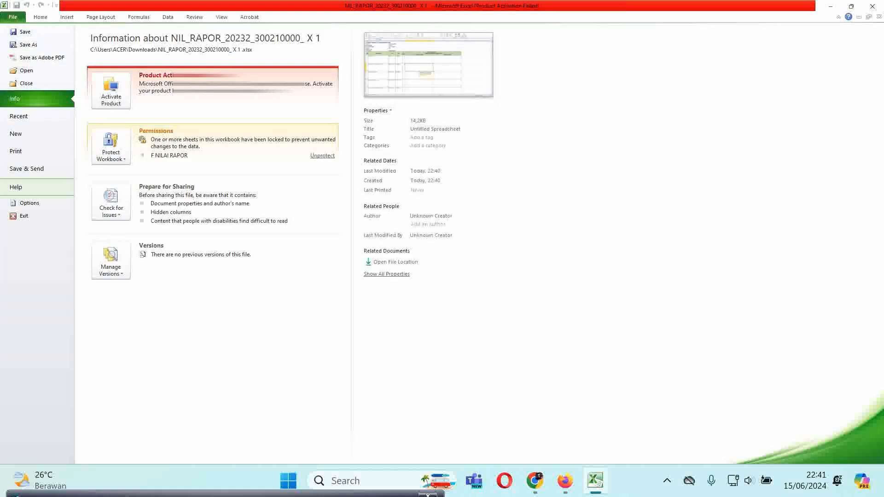
{"action": "left_click", "coordinate": [872, 7]}
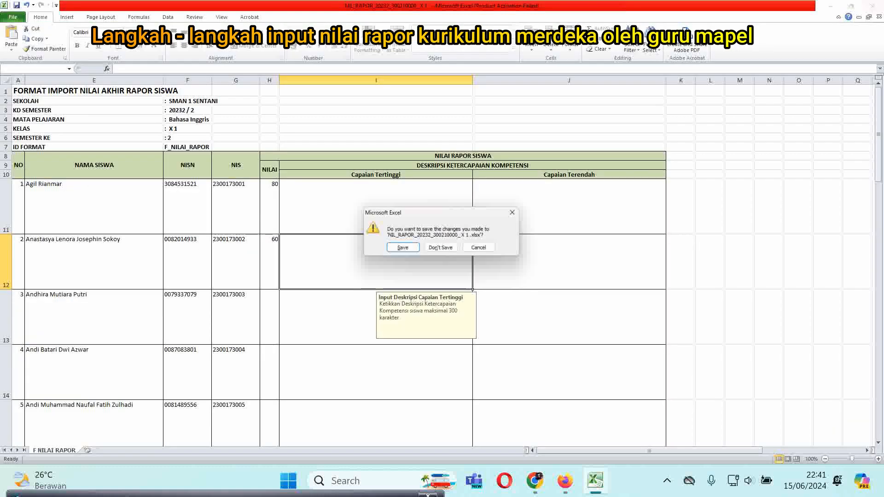
{"action": "left_click", "coordinate": [441, 248]}
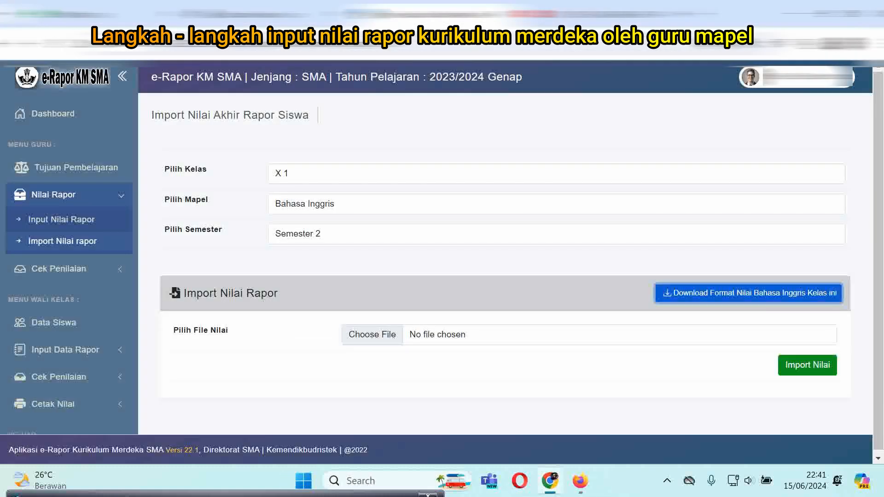
Open the file selection for the grade import and close it without choosing a file.
{"action": "left_click", "coordinate": [372, 334]}
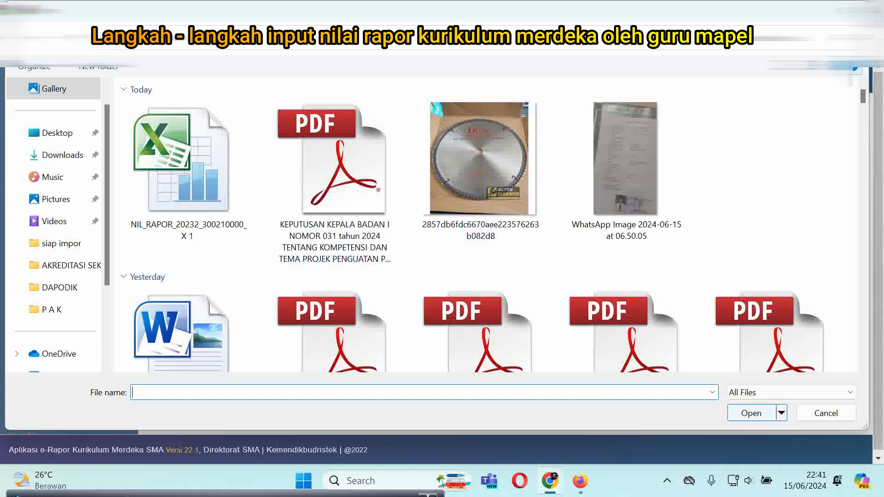
{"action": "left_click", "coordinate": [855, 10]}
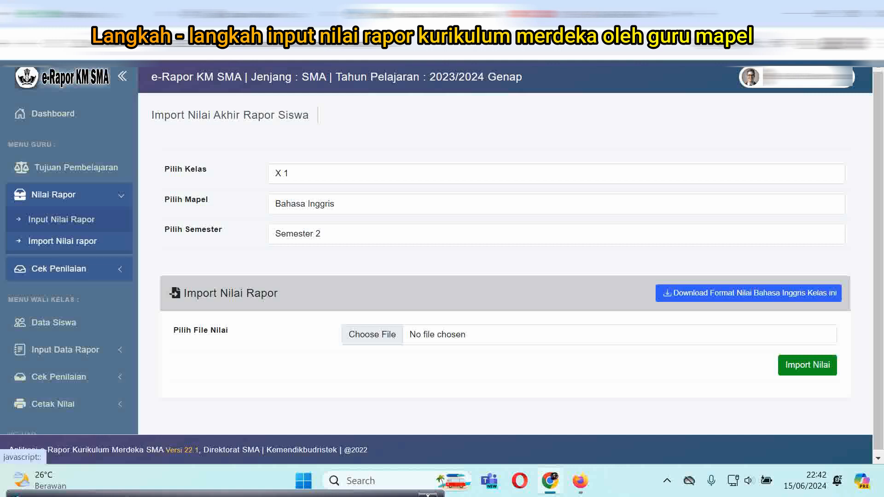
Open the teacher's Status Penilaian overview and check the Nilai Rapor and Deskripsi data for all Bahasa Inggris classes.
{"action": "left_click", "coordinate": [59, 268]}
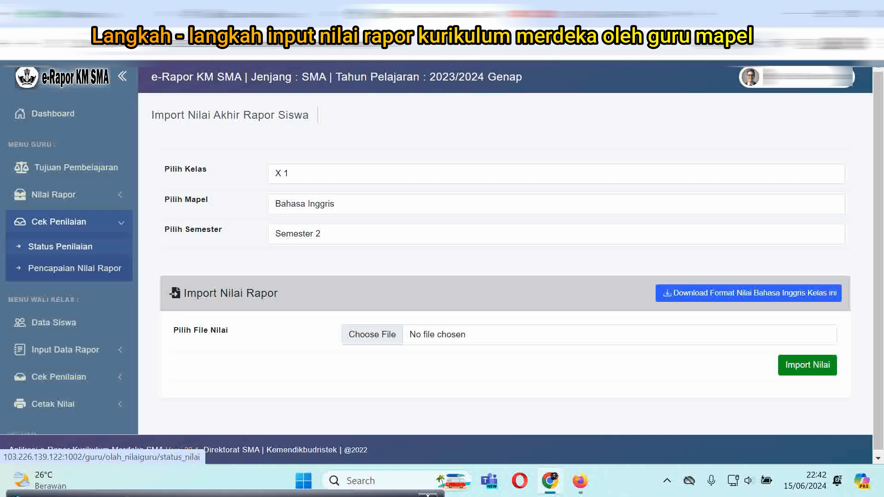
{"action": "left_click", "coordinate": [60, 247]}
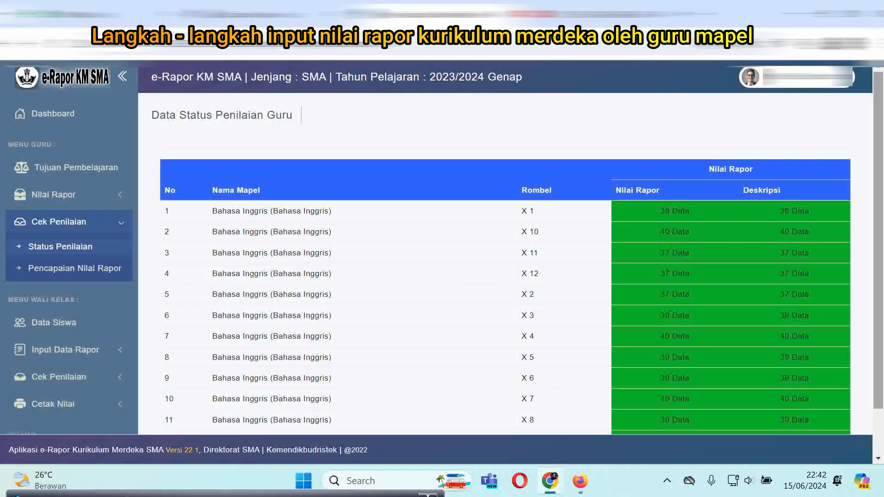
{"action": "scroll", "coordinate": [507, 277], "scroll_direction": "down", "scroll_amount": 1}
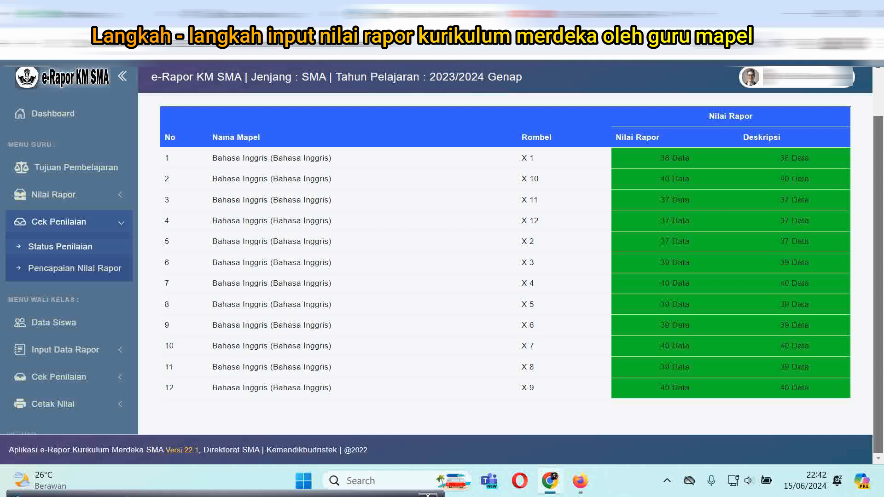
{"action": "scroll", "coordinate": [506, 277], "scroll_direction": "up", "scroll_amount": 1}
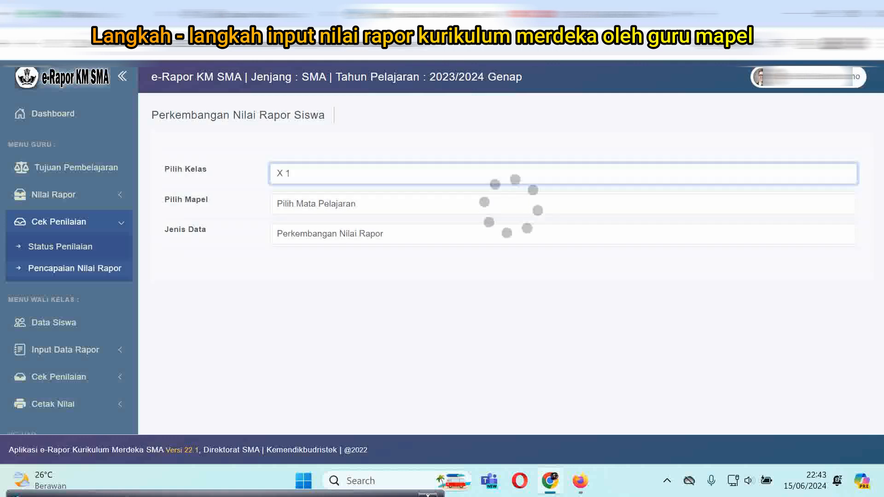
In Pencapaian Nilai Rapor, show the Bahasa Inggris data for class X 1 and switch the data type to Perkembangan Deskripsi Rapor.
{"action": "left_click", "coordinate": [324, 204]}
{"action": "left_click", "coordinate": [322, 231]}
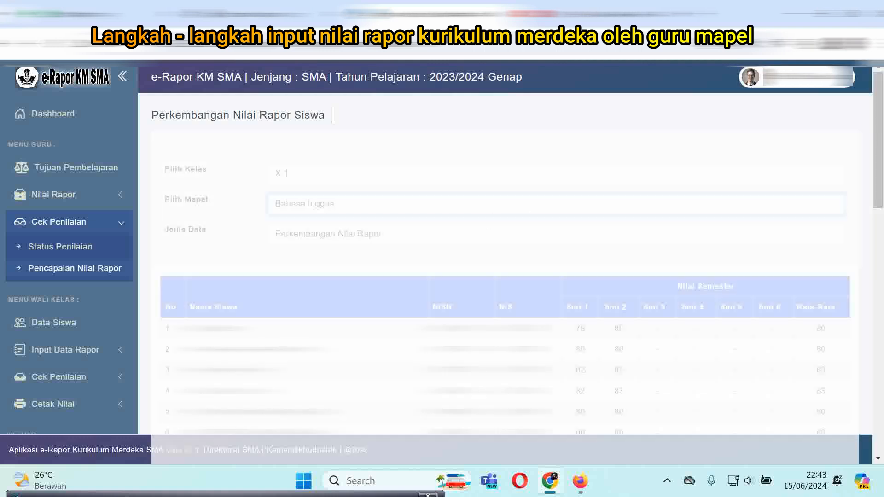
{"action": "left_click", "coordinate": [328, 234]}
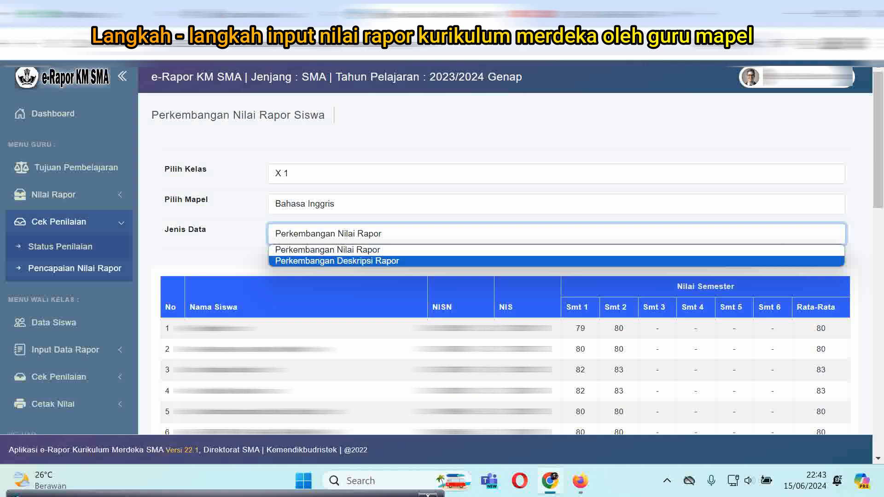
{"action": "left_click", "coordinate": [337, 261]}
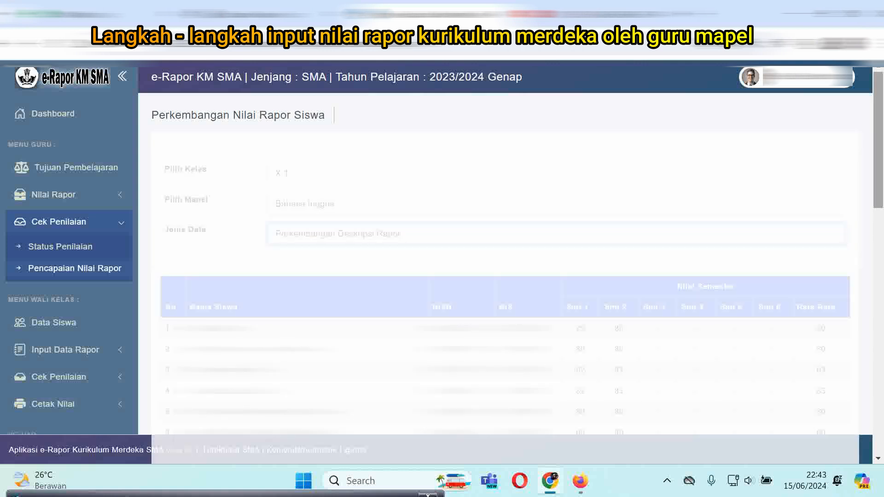